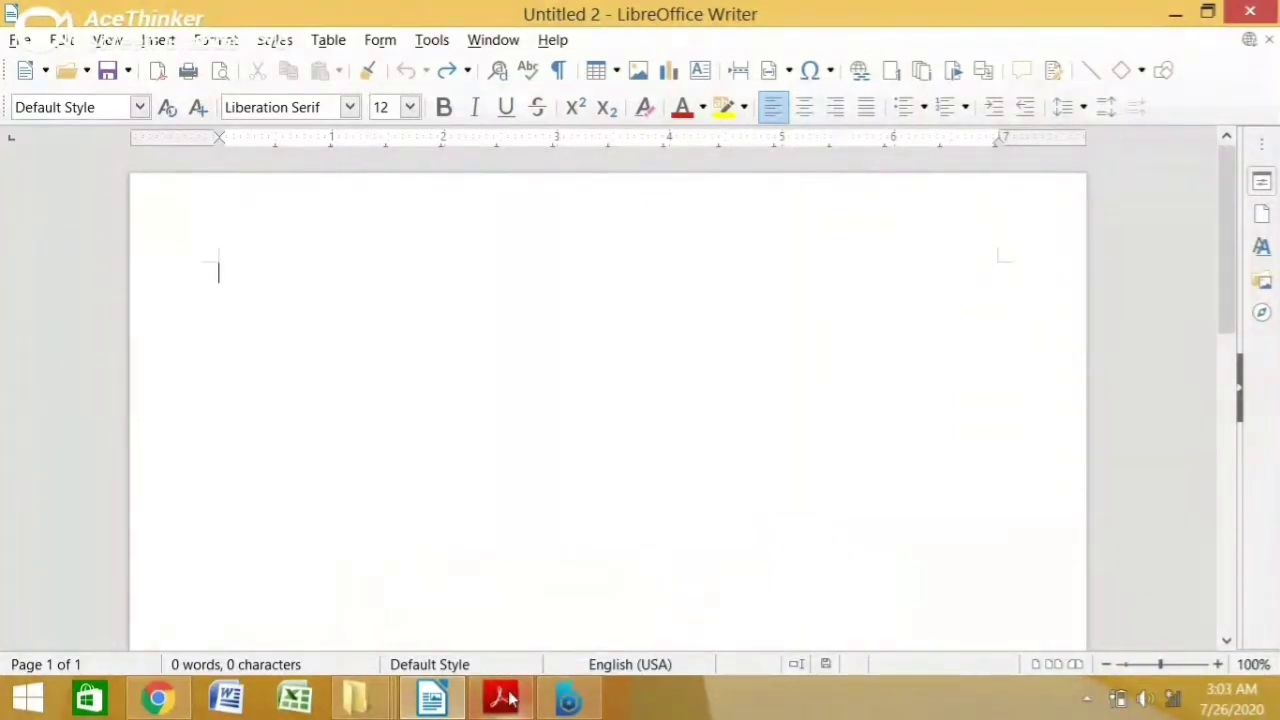
Switch to Acrobat Reader, view the textbook's section on creating a table, and return to the blank Writer document
click(506, 697)
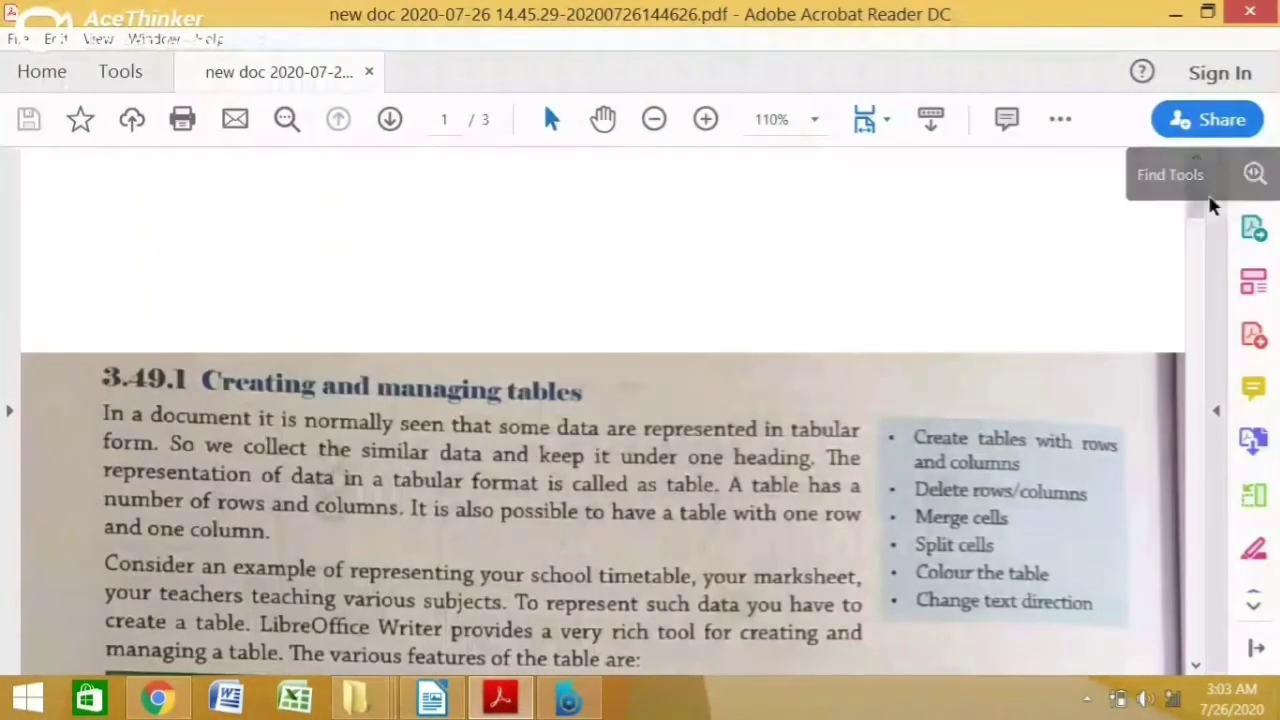
drag(1205, 203, 1205, 281)
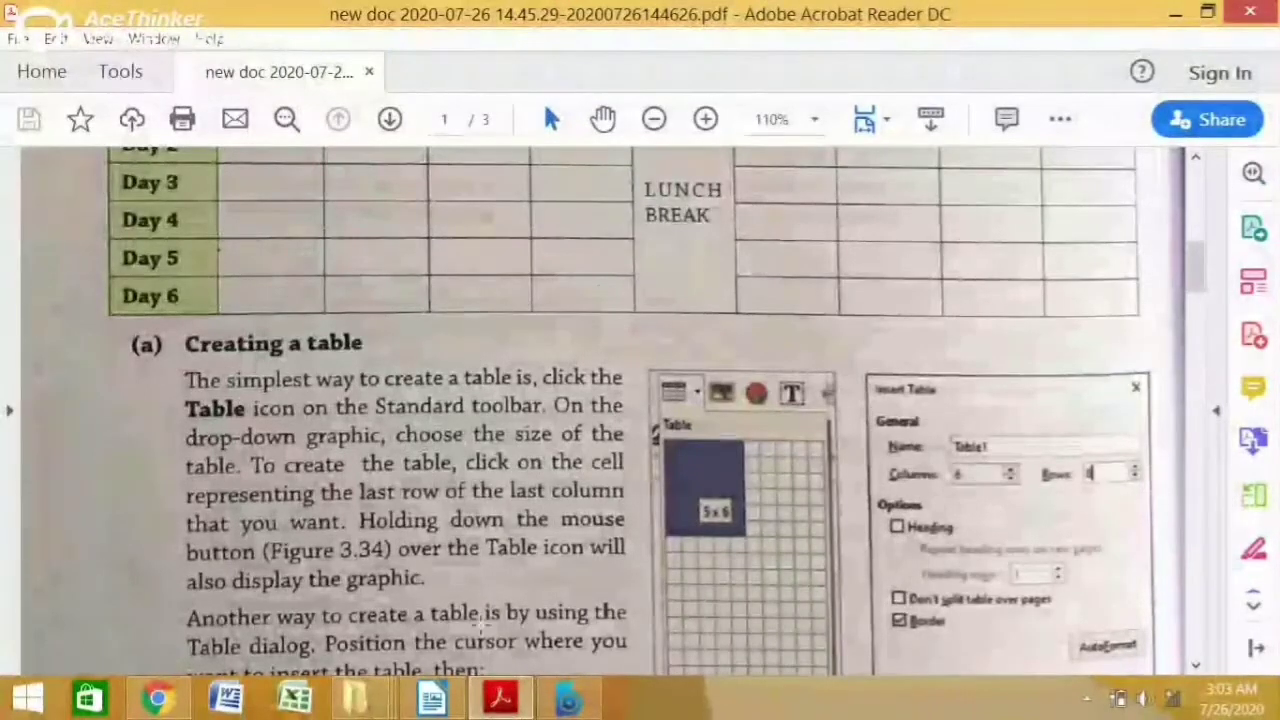
click(453, 706)
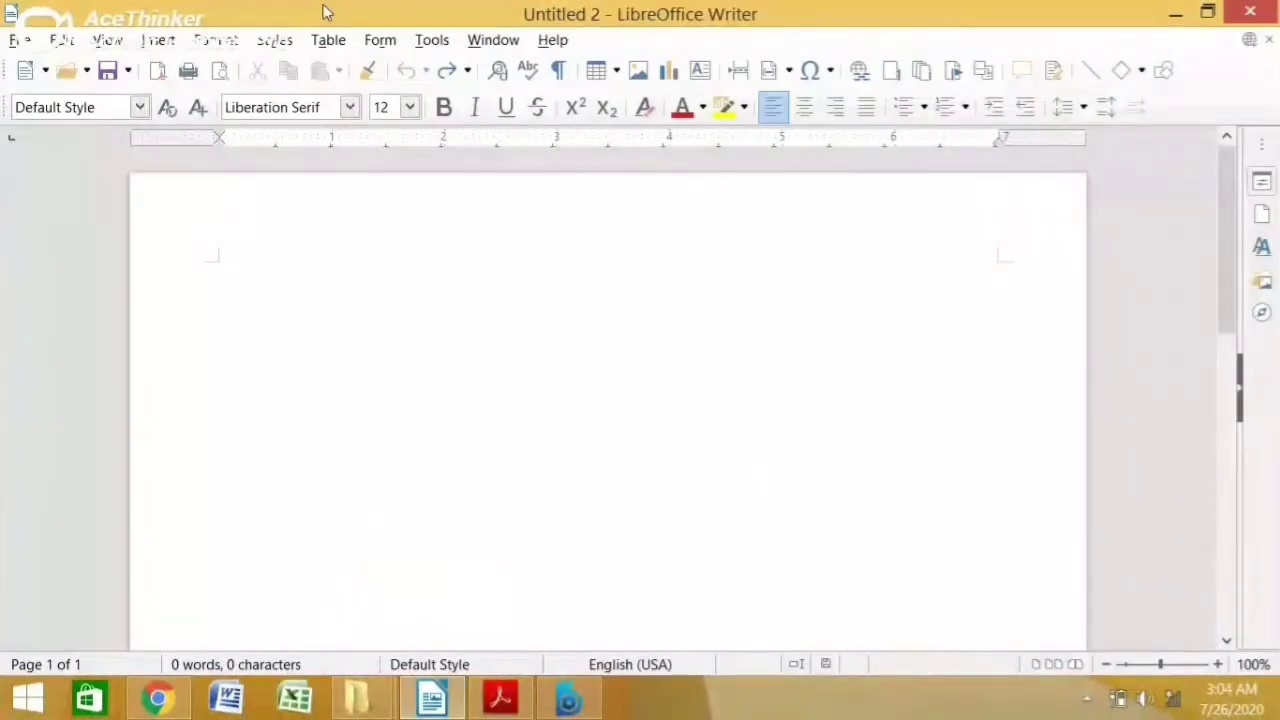
Insert a table of five columns and four rows and fill its first row with Name, Class, Roll no, Address and Contact no
click(601, 72)
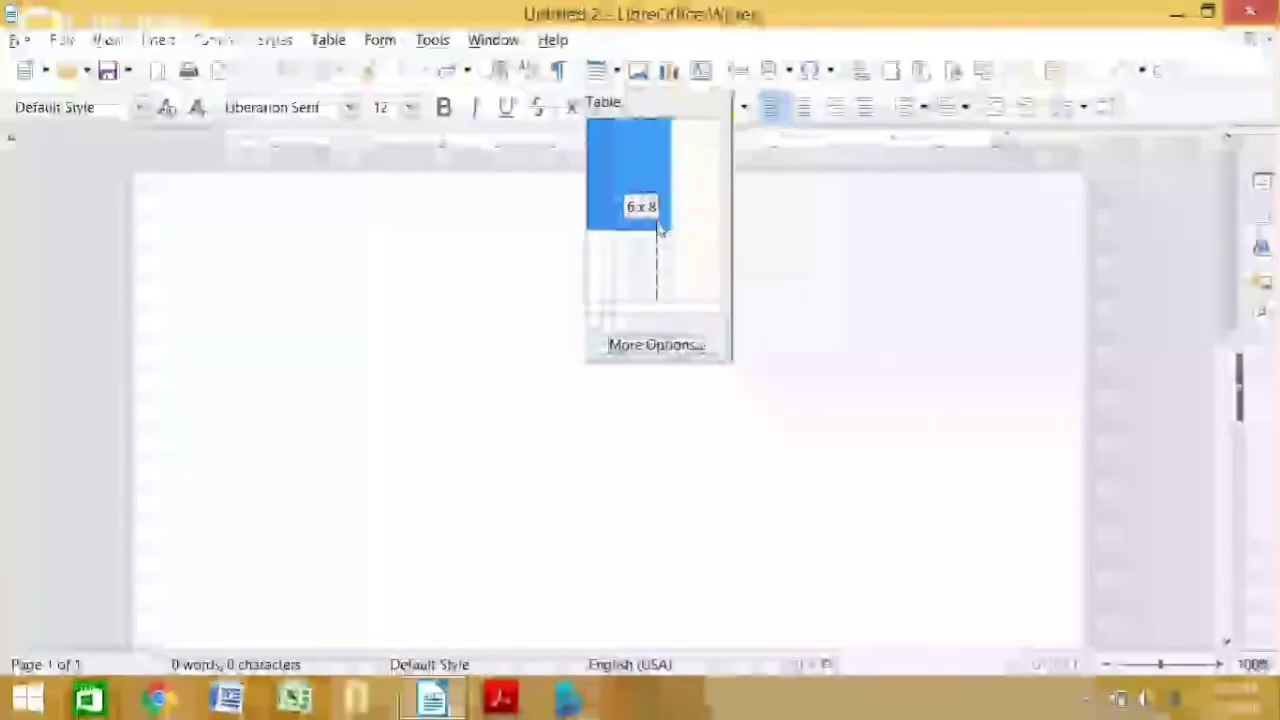
click(653, 169)
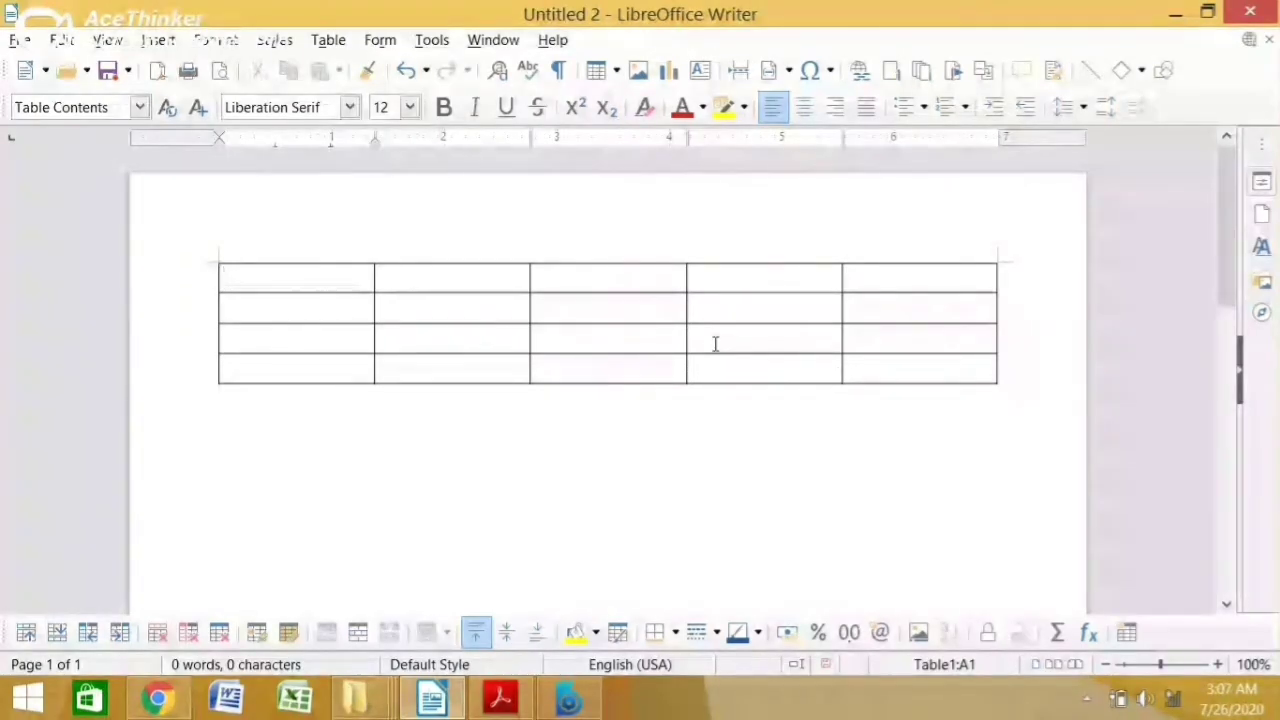
text(name)
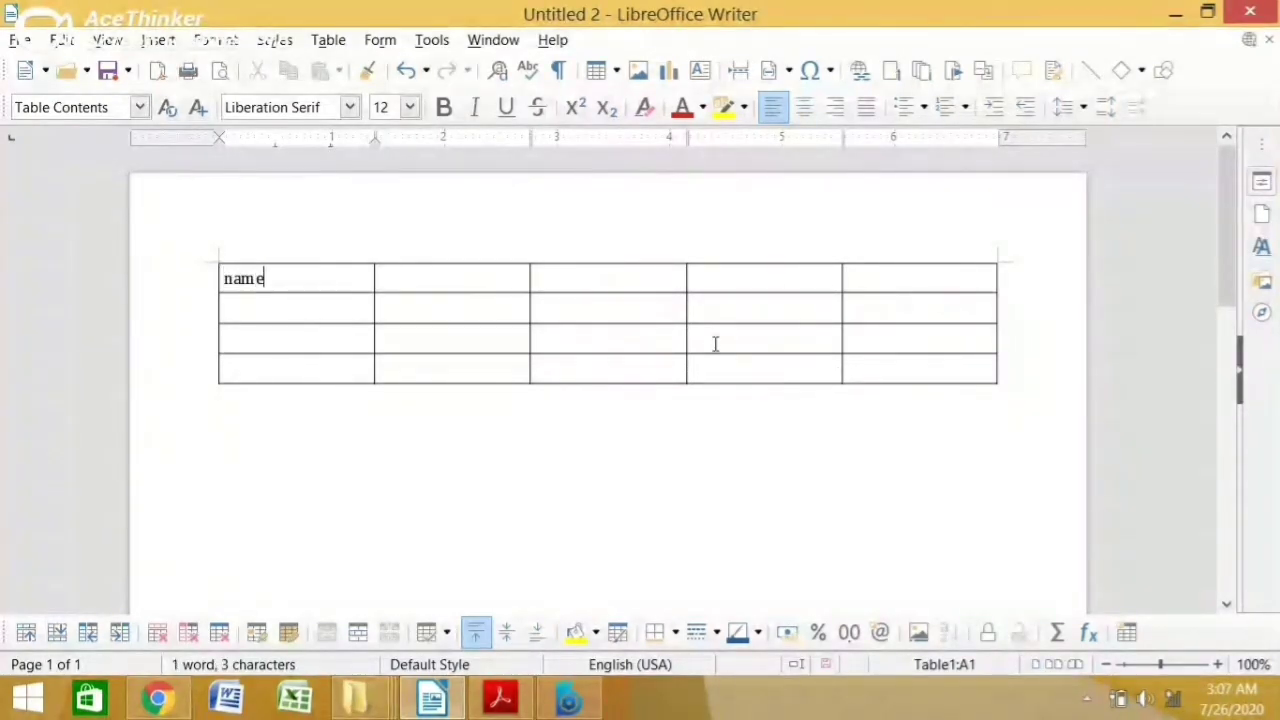
key(Tab)
text(class)
key(Tab)
text(roll no)
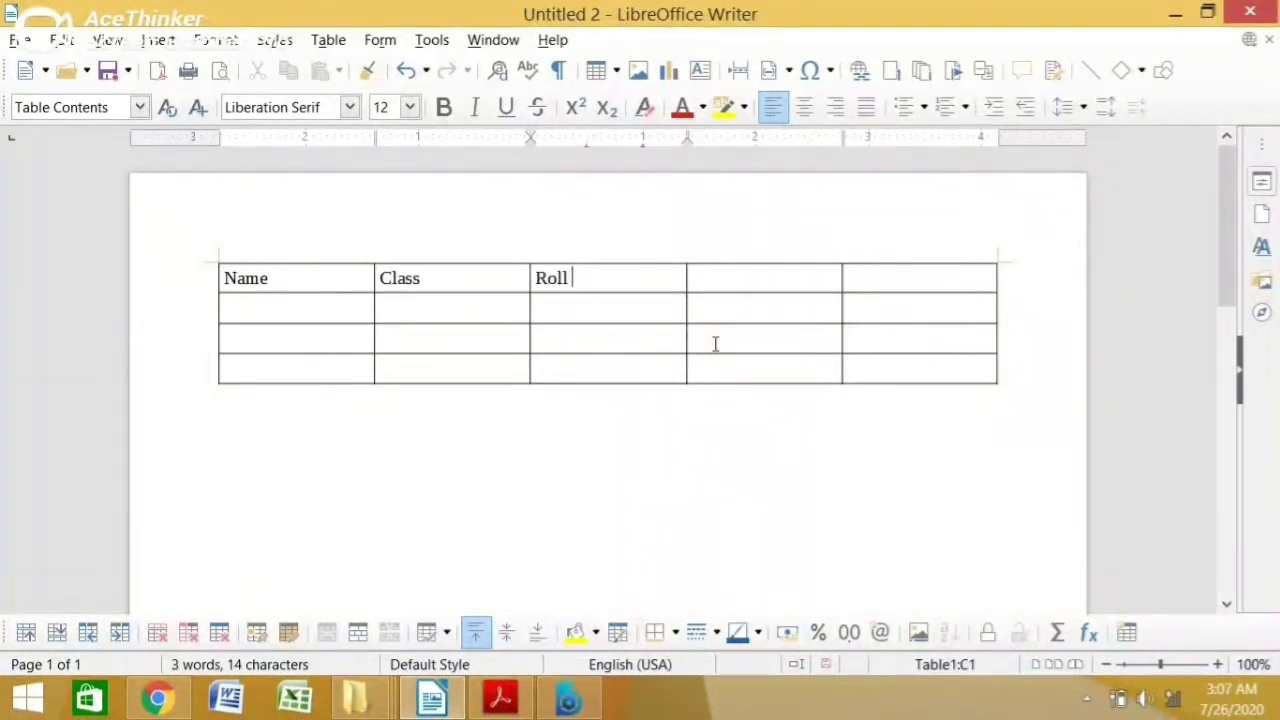
key(Tab)
text(address)
key(Tab)
text(contact n)
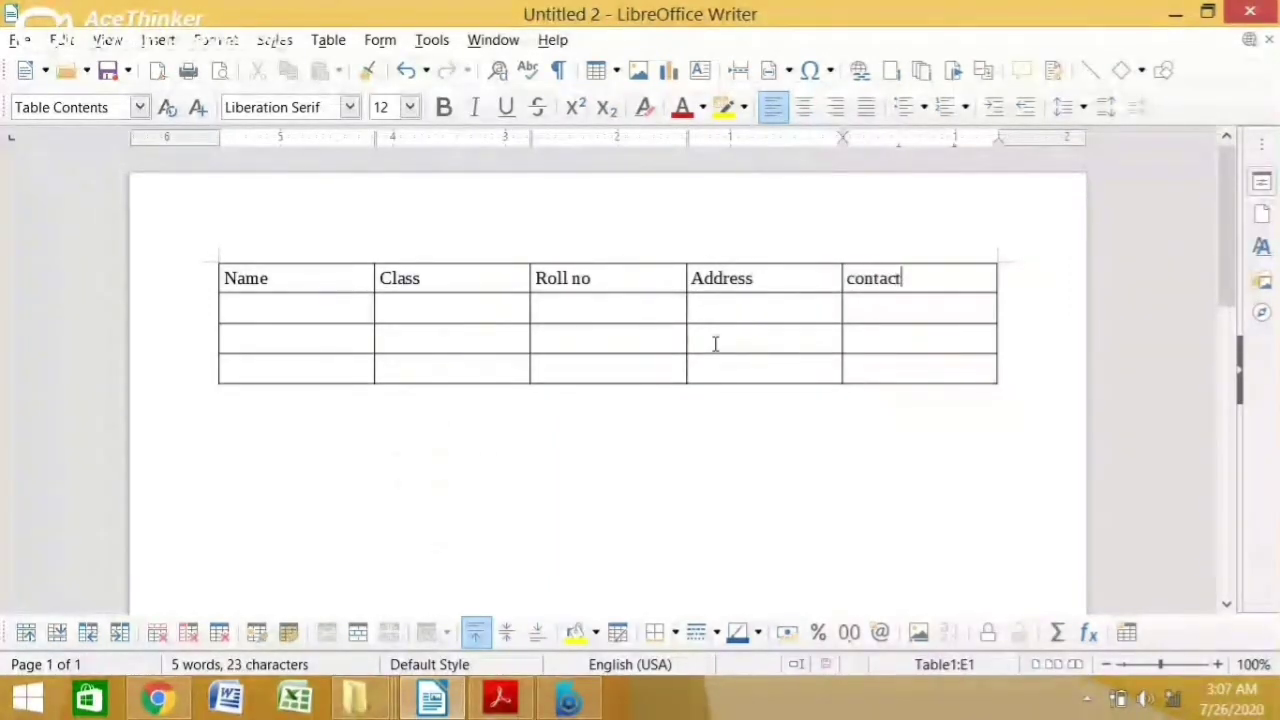
text(o.)
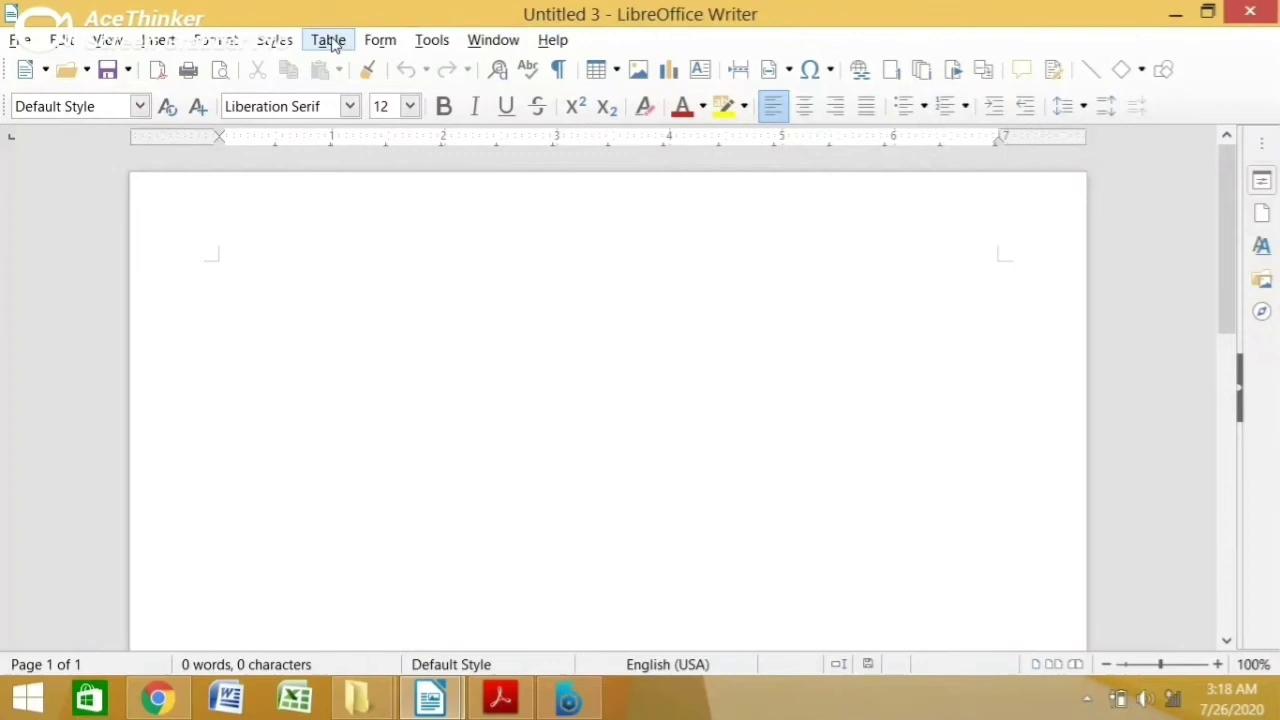
Insert a table with 6 columns and 5 rows and no style into the blank Untitled 3 document
click(330, 41)
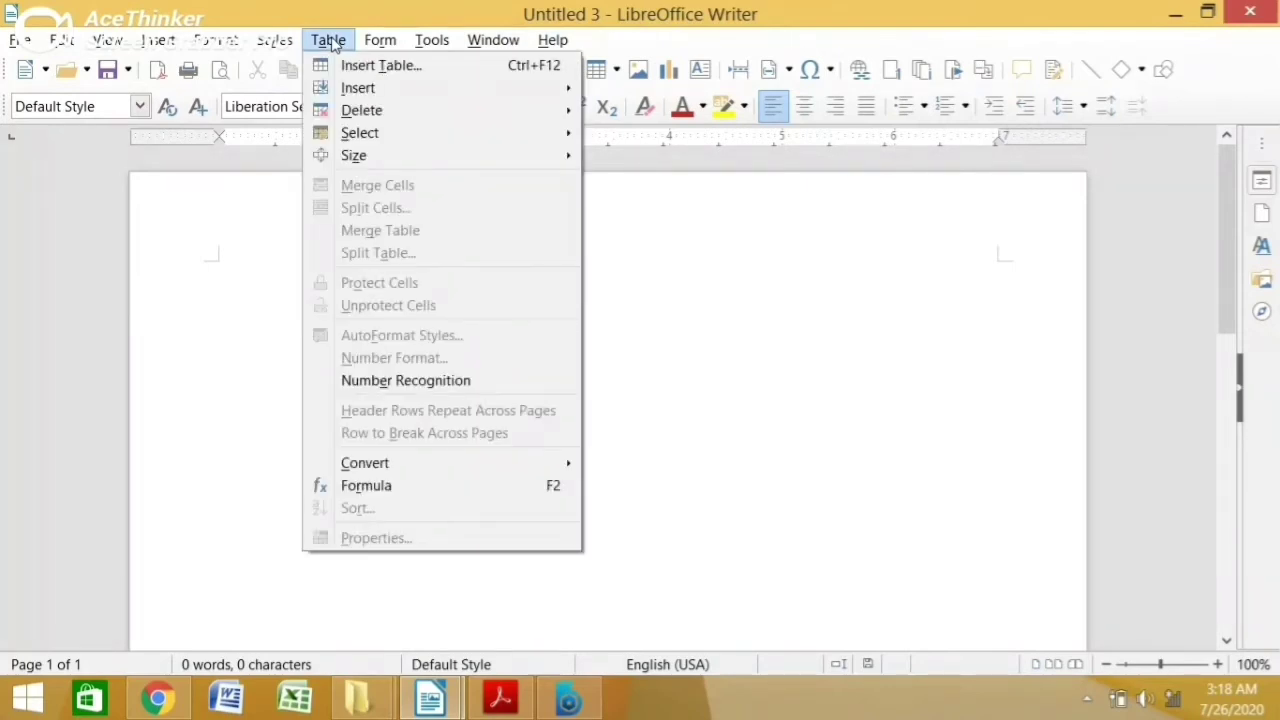
click(377, 72)
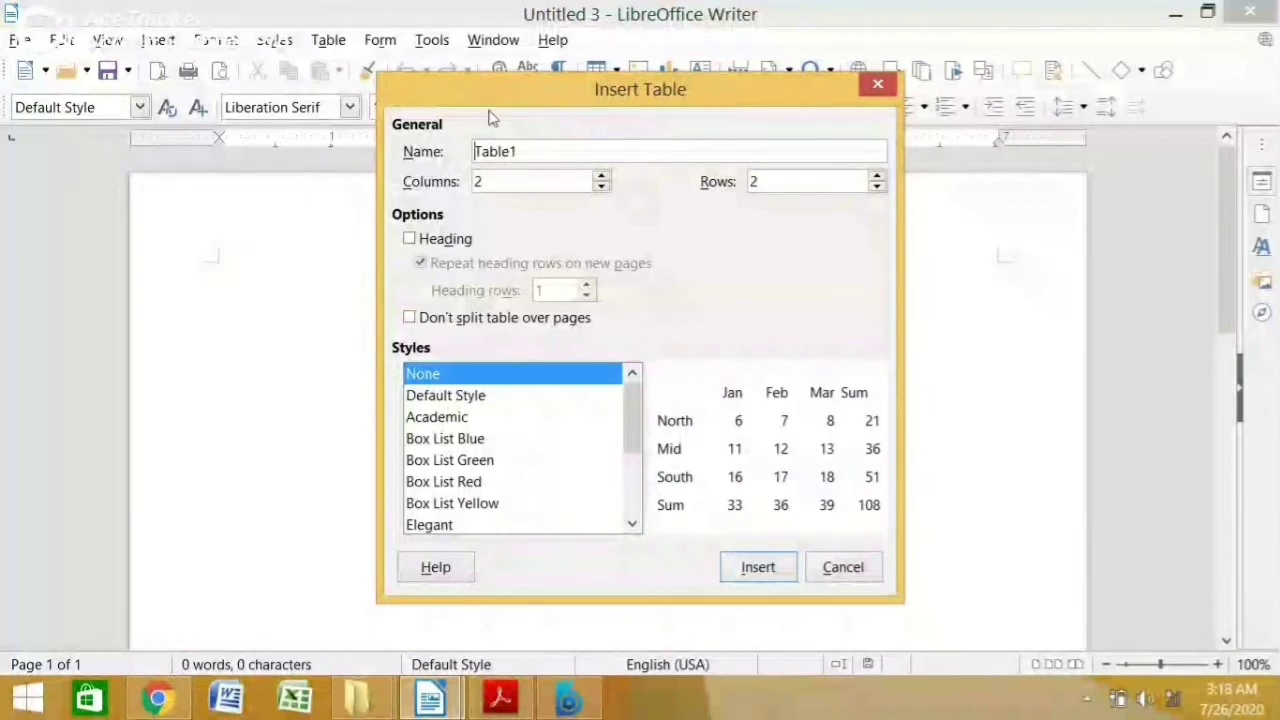
double_click(511, 189)
text(6)
key(Tab)
text(5)
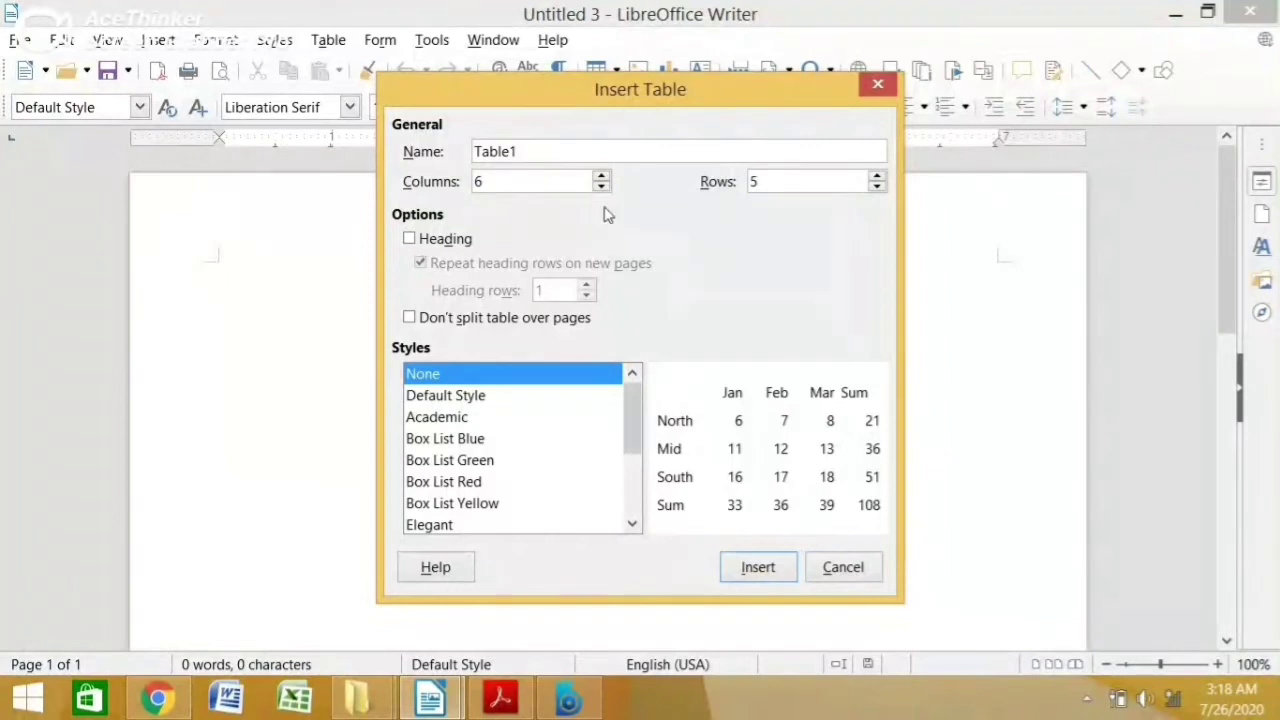
click(757, 567)
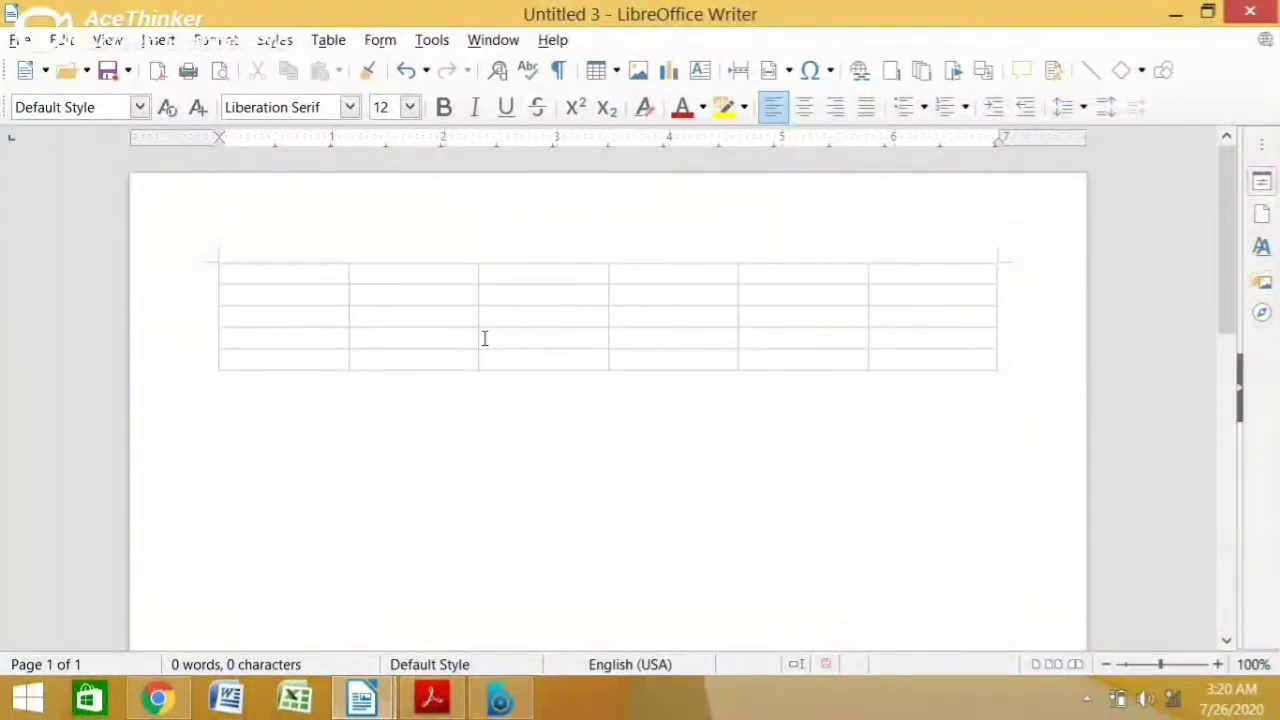
click(320, 276)
Switch to Acrobat Reader to read the textbook's section on inserting rows and columns, and return to the Untitled 2 Writer document
click(428, 700)
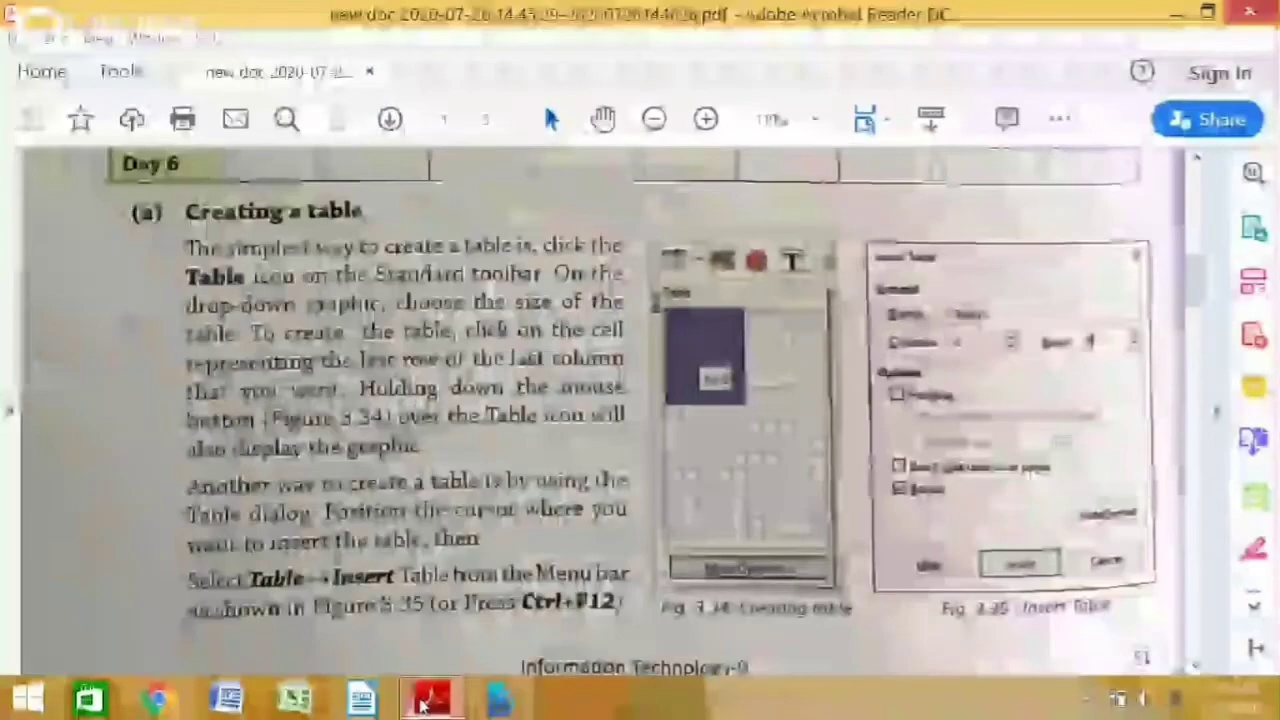
scroll(422, 706, down, 10)
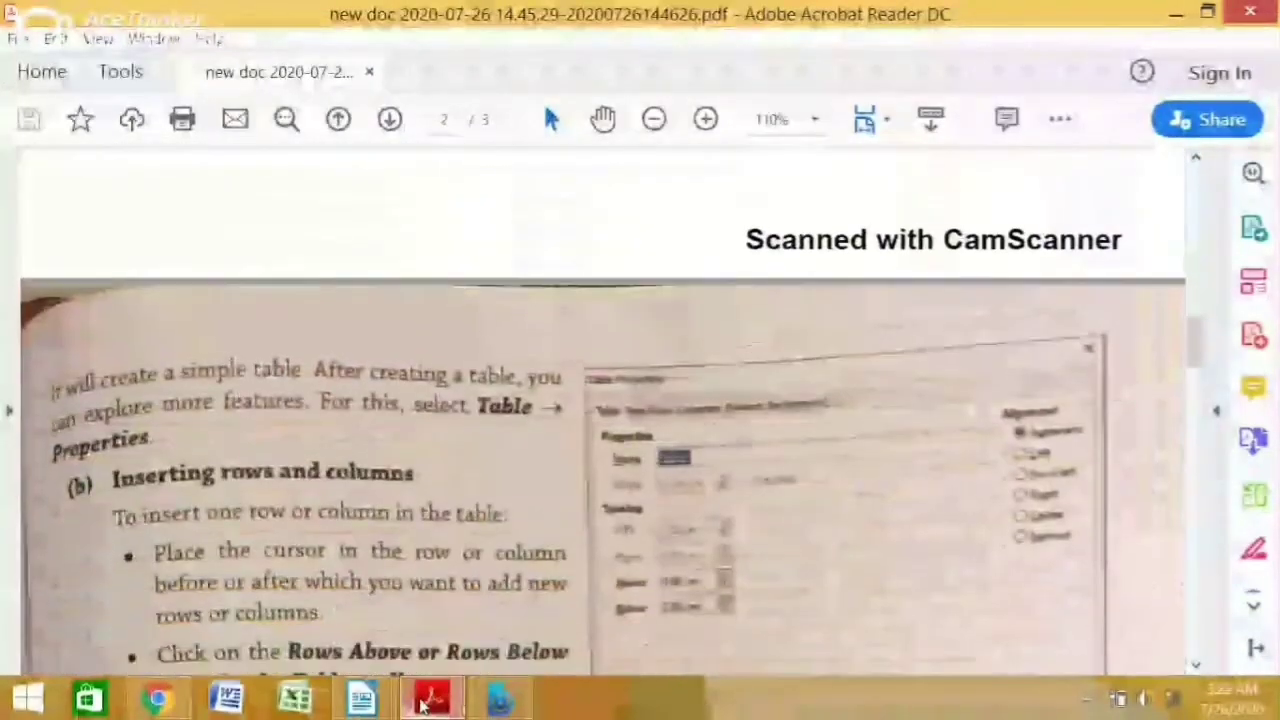
scroll(422, 706, down, 4)
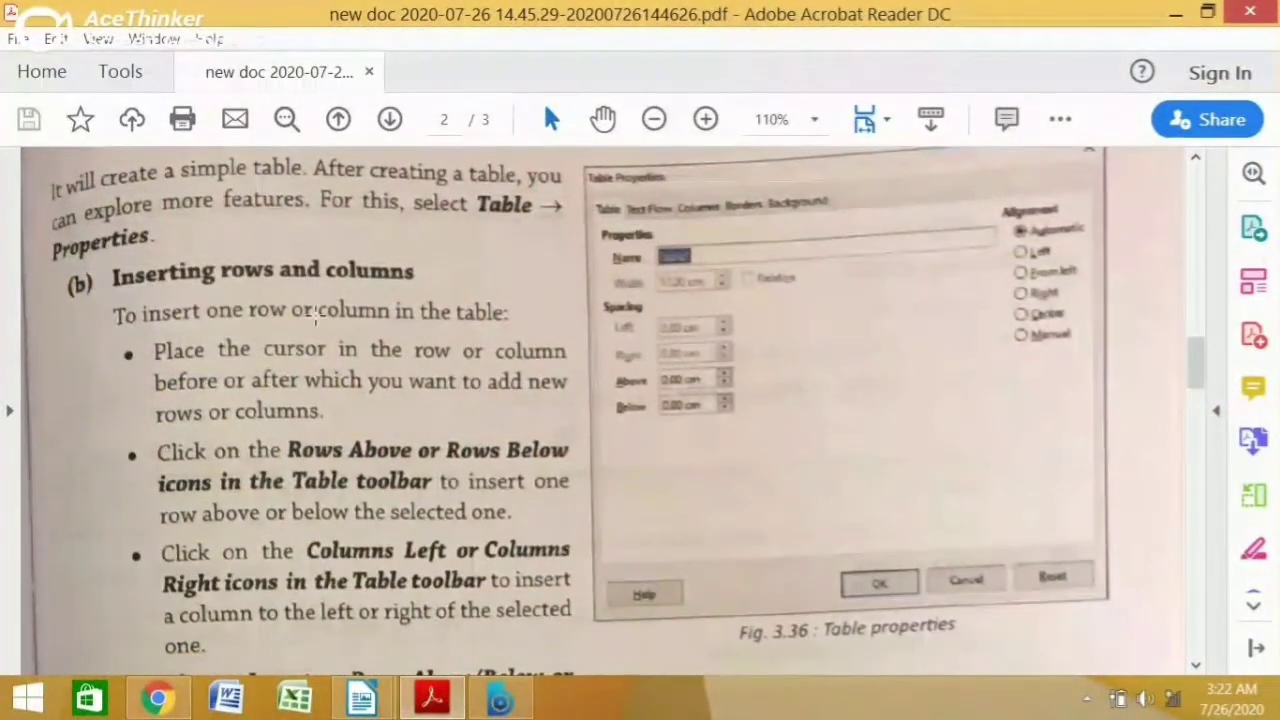
mouse_move(362, 698)
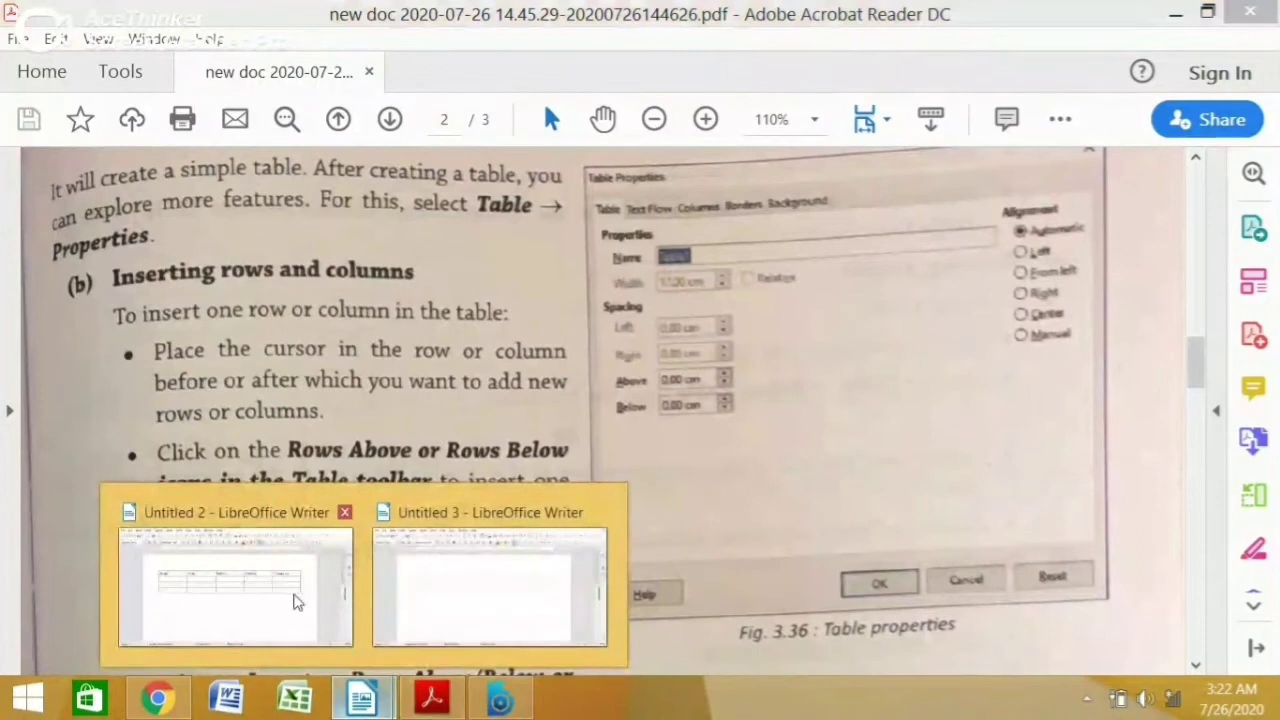
click(280, 594)
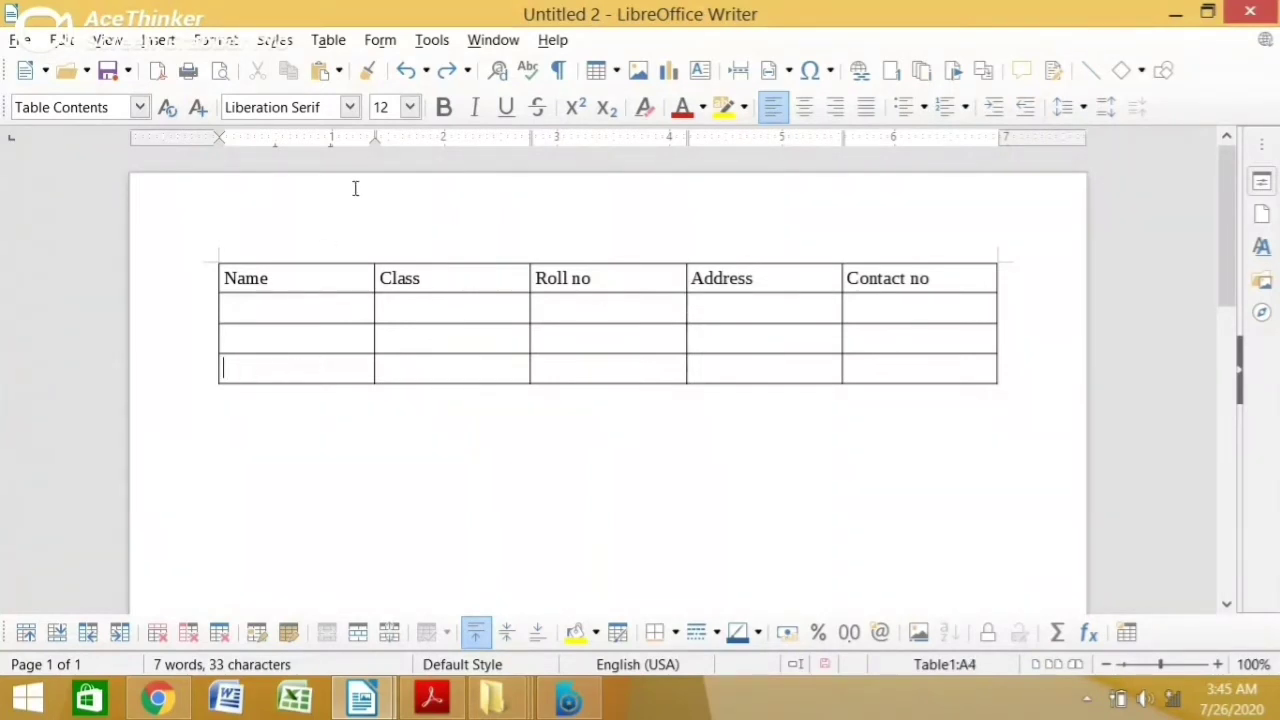
Insert one row above the table's last row and one row below it
click(329, 40)
mouse_move(352, 90)
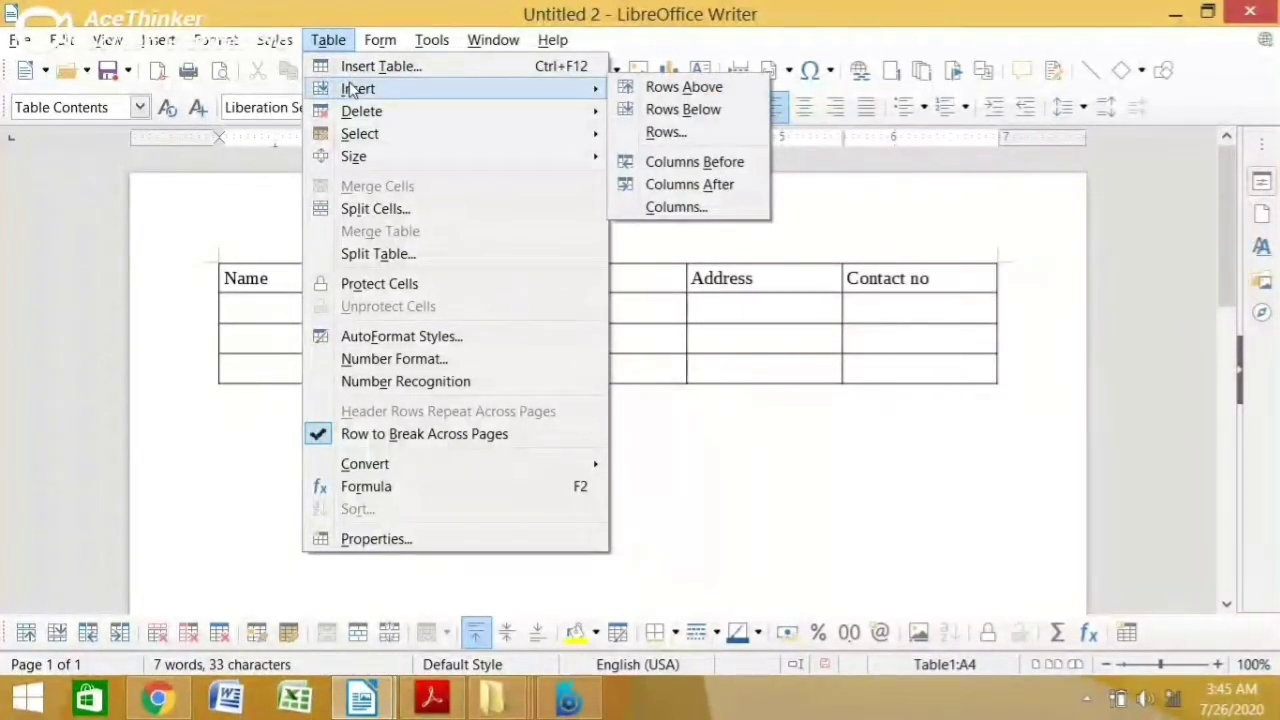
click(648, 96)
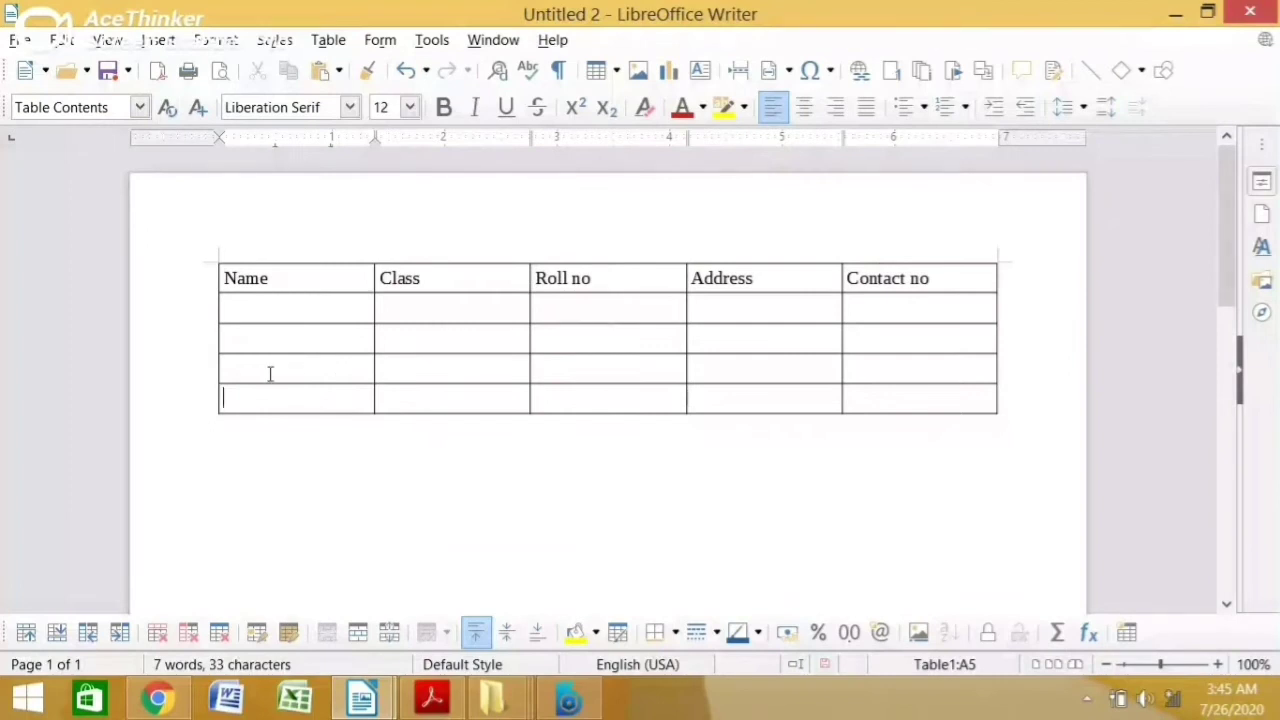
click(326, 42)
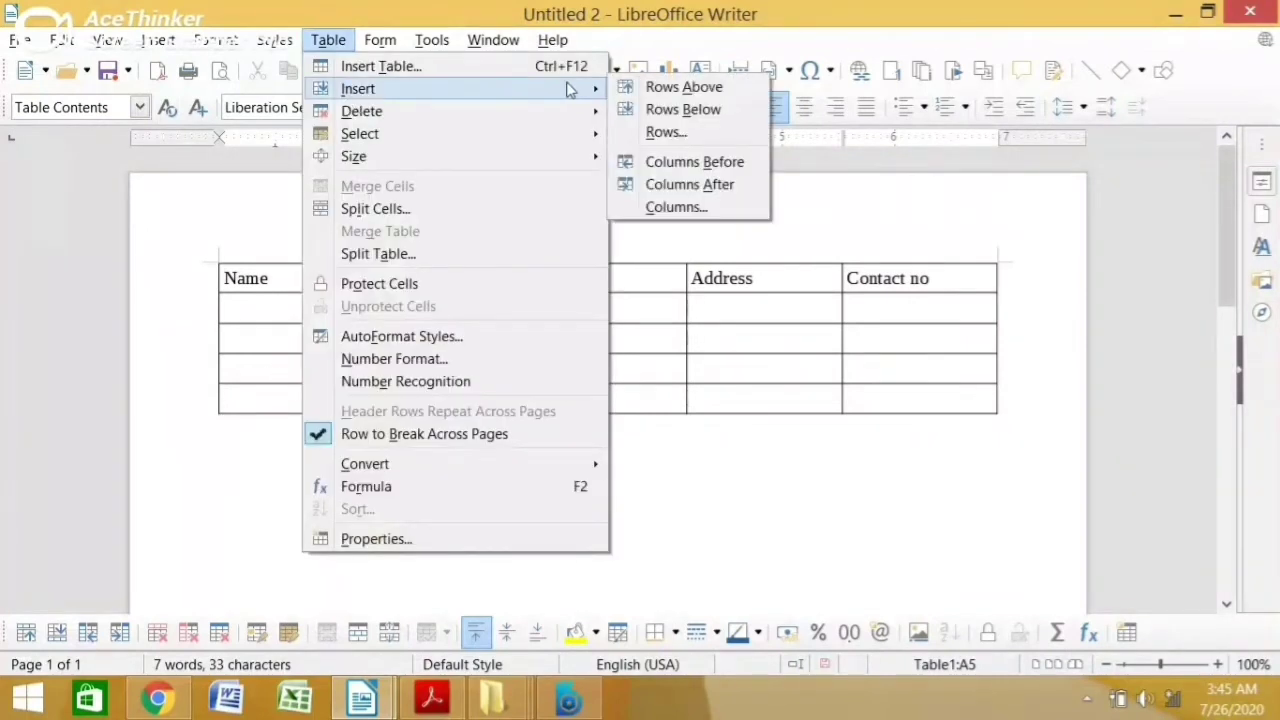
click(623, 109)
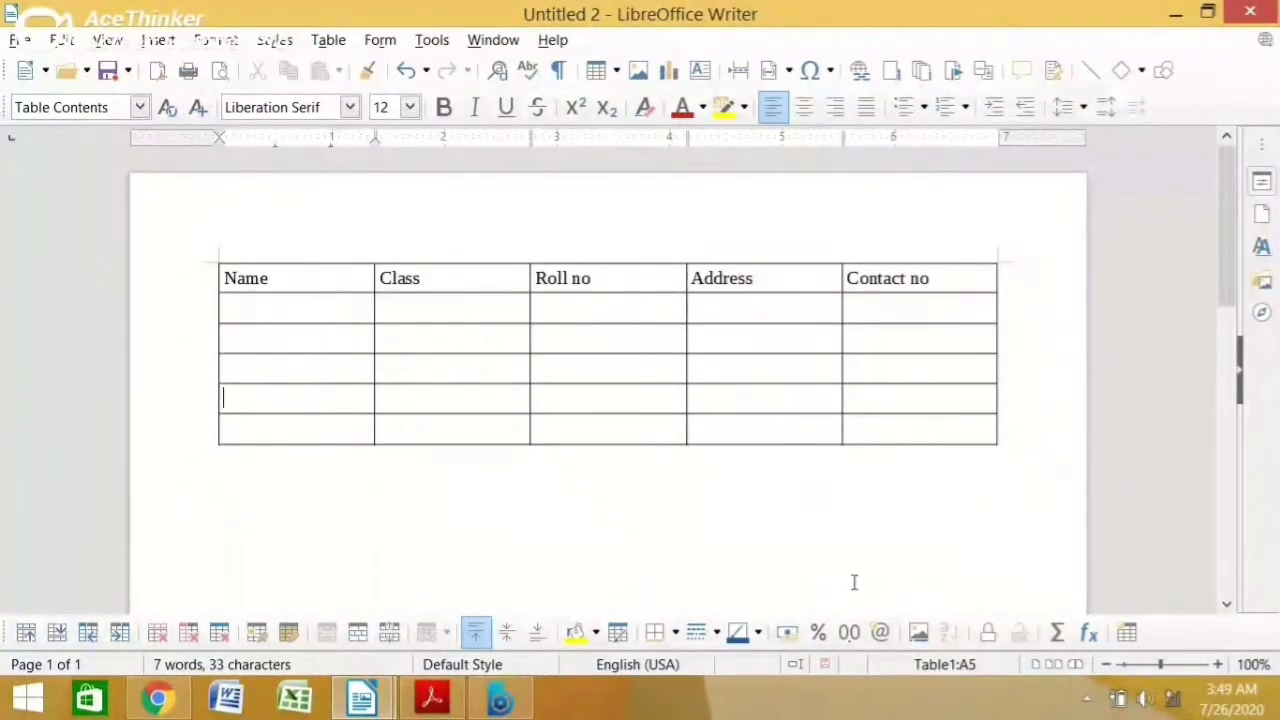
Insert one empty column before the Address column and one after it
click(774, 280)
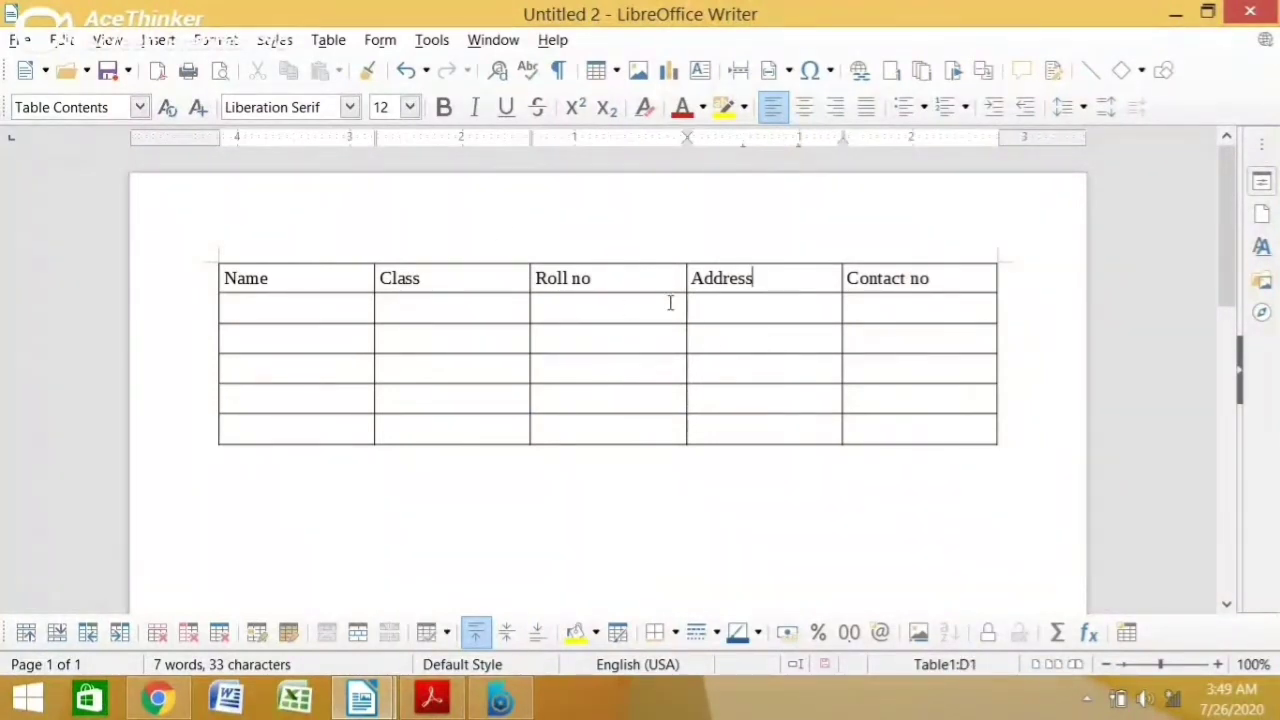
click(329, 42)
mouse_move(517, 89)
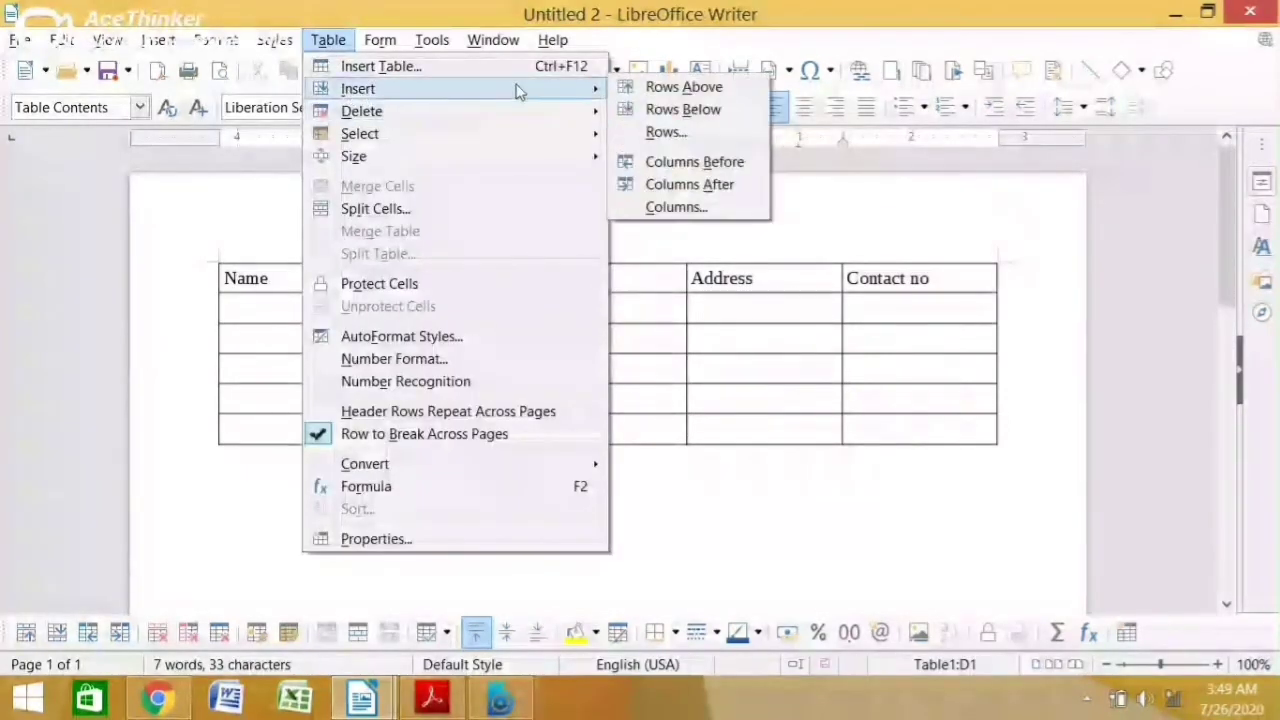
click(655, 172)
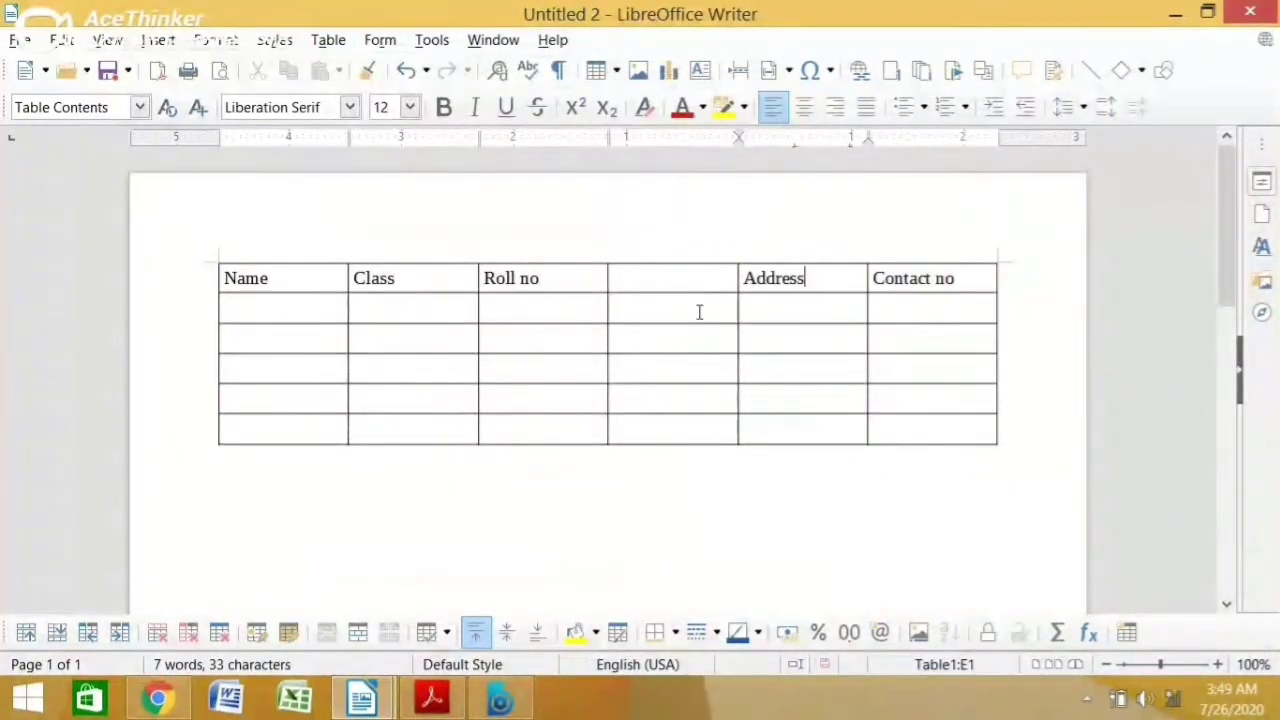
click(326, 44)
mouse_move(345, 98)
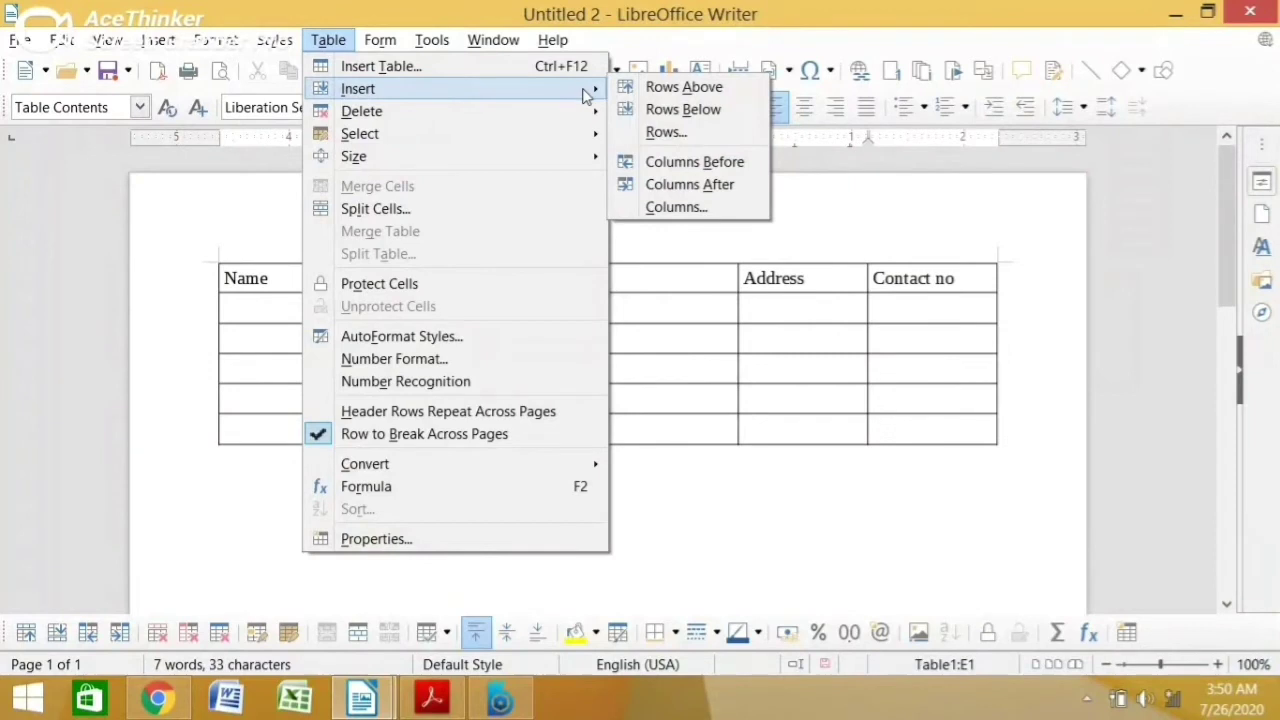
click(680, 186)
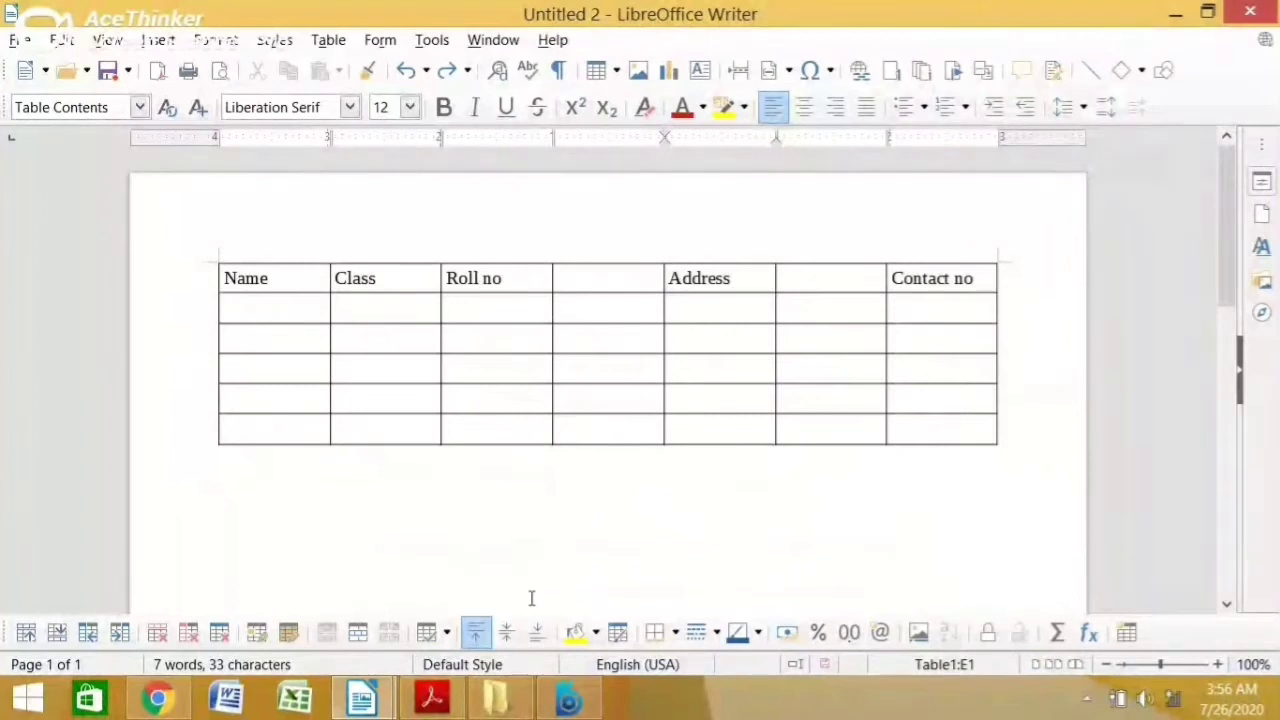
Switch to Acrobat Reader to read the textbook's section on deleting rows and columns, and return to the Writer document
click(420, 700)
scroll(274, 498, down, 1)
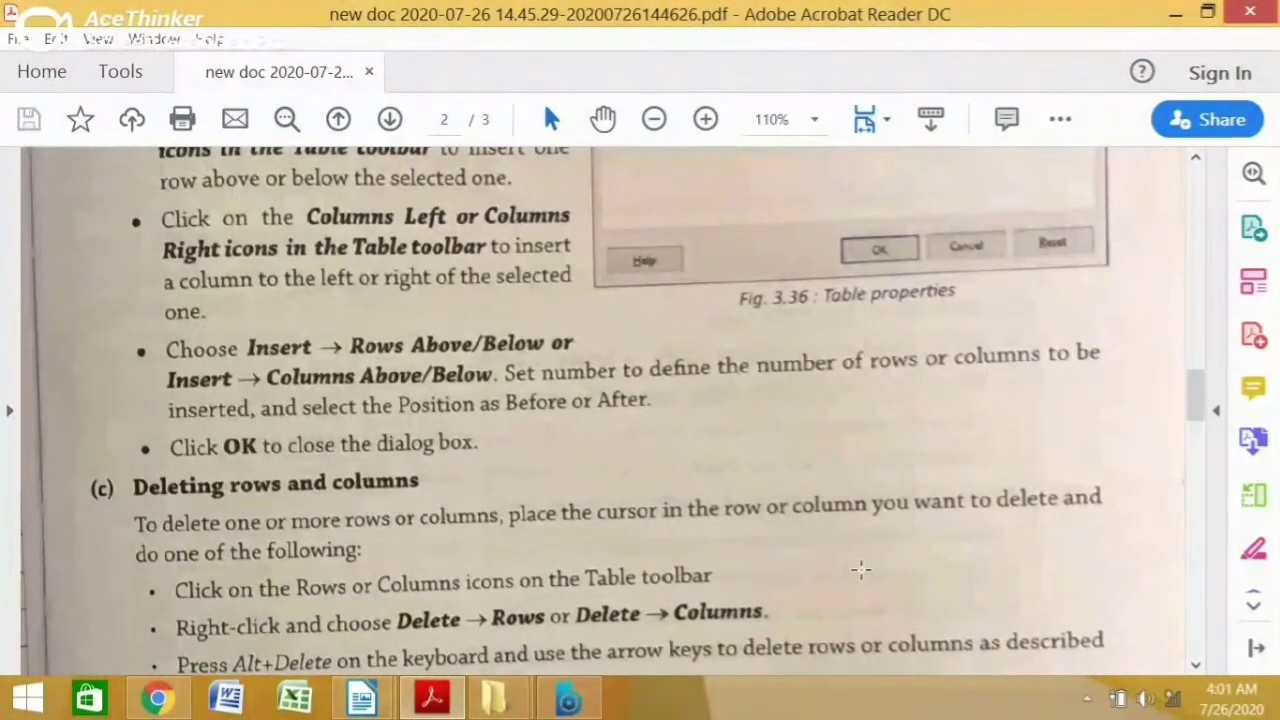
click(432, 698)
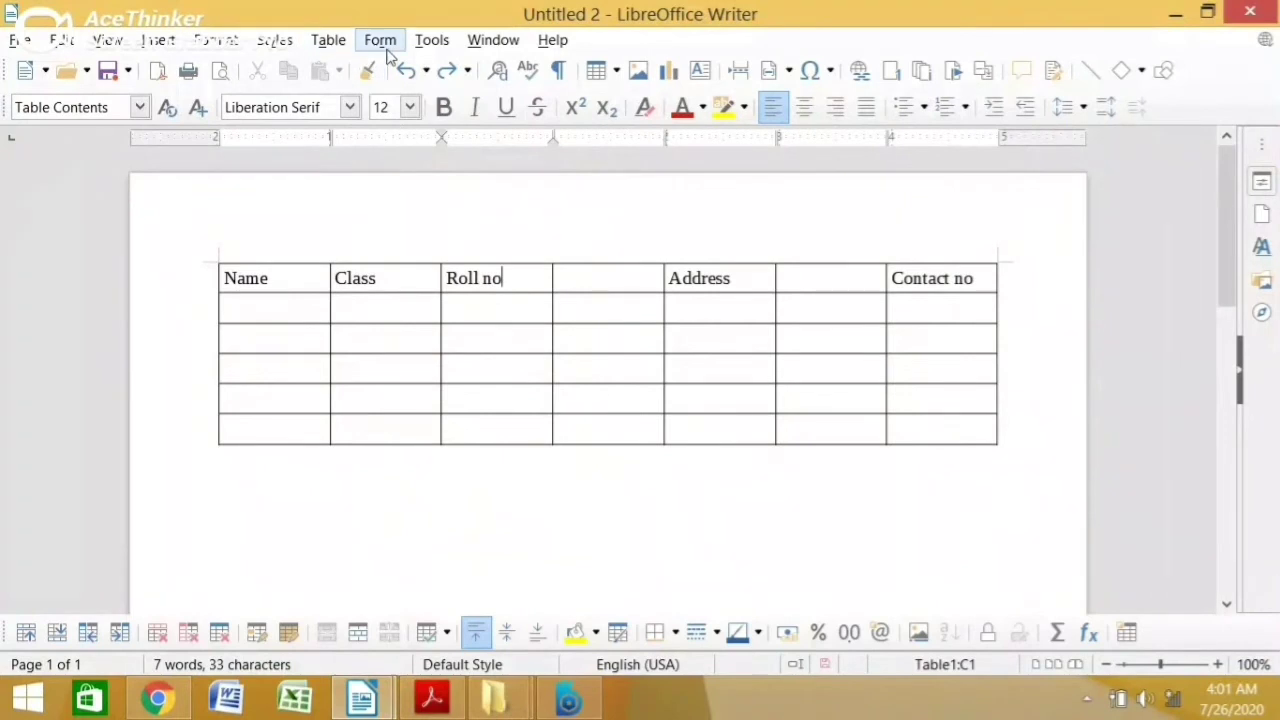
Delete the table's header row containing Name, Class, Roll no, Address and Contact no
click(328, 40)
mouse_move(358, 92)
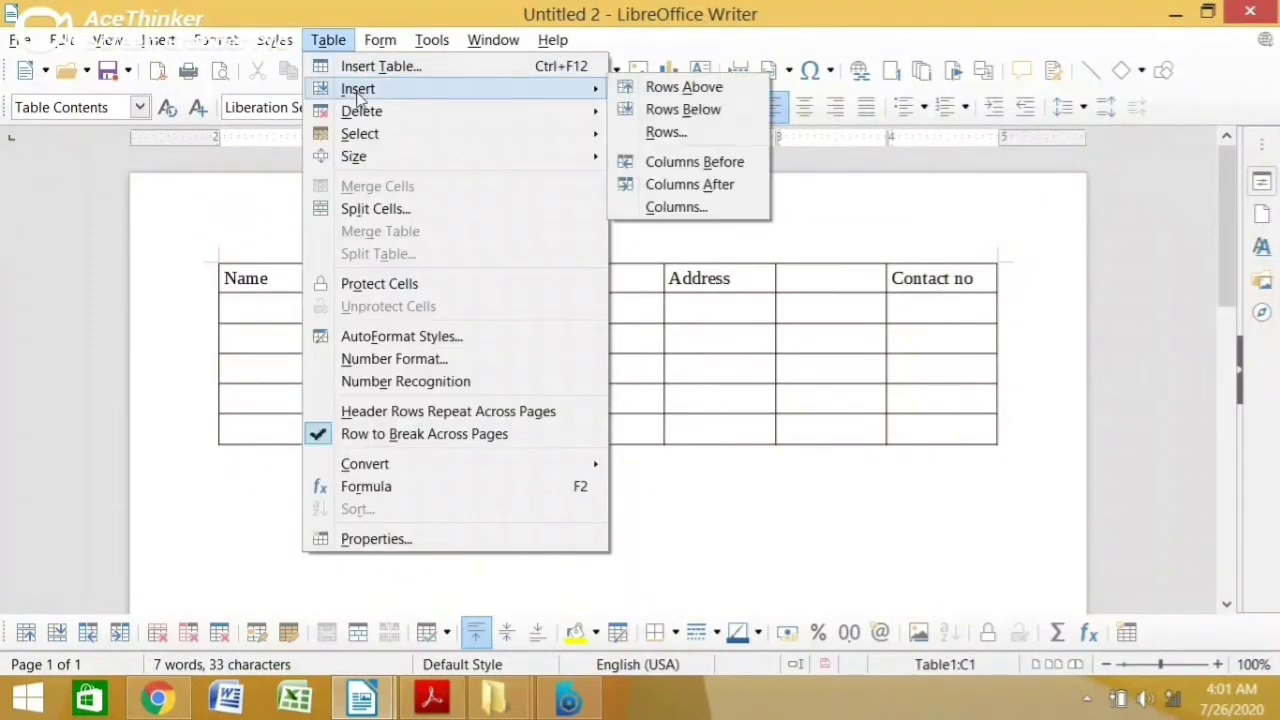
mouse_move(361, 115)
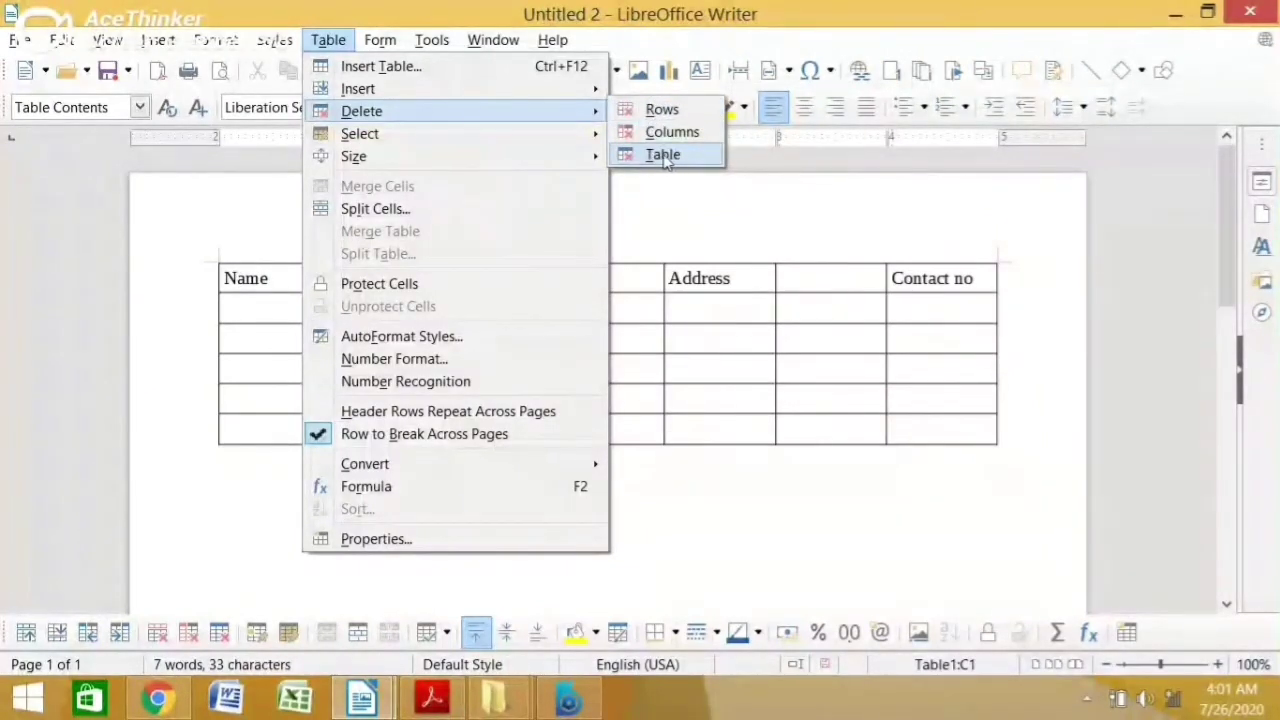
click(652, 119)
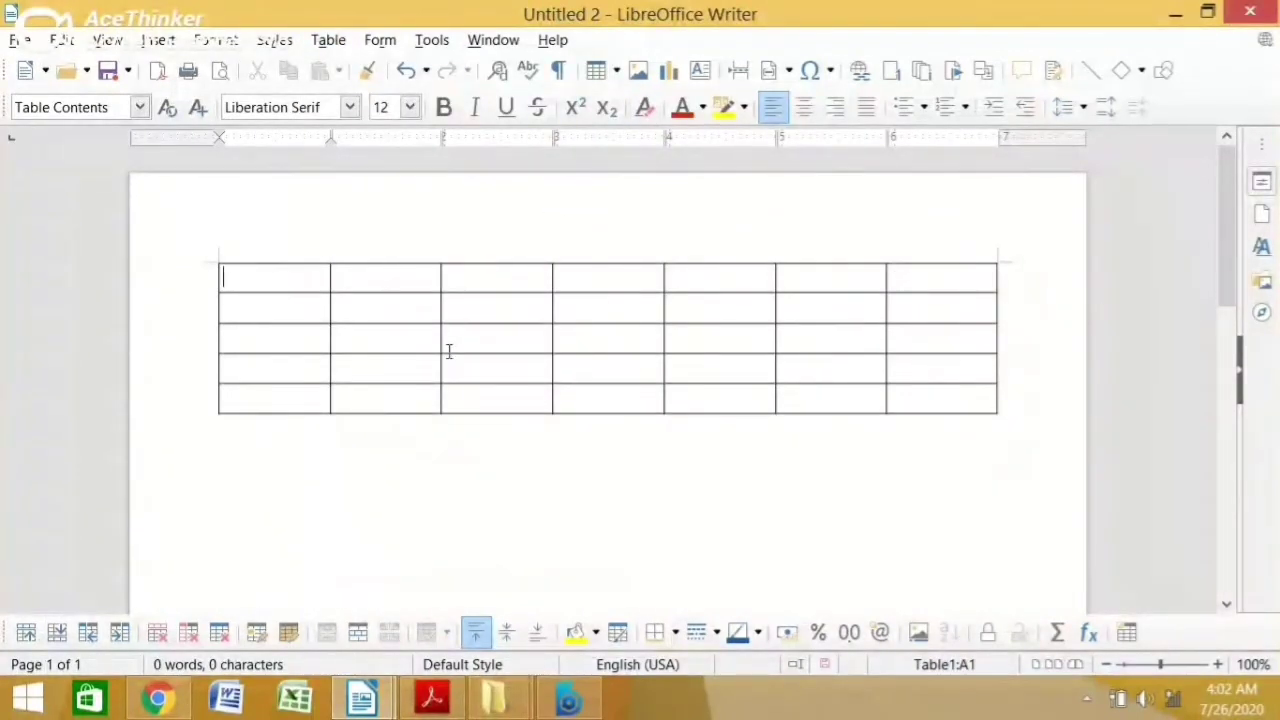
Delete the last column of the empty seven-column table
click(970, 284)
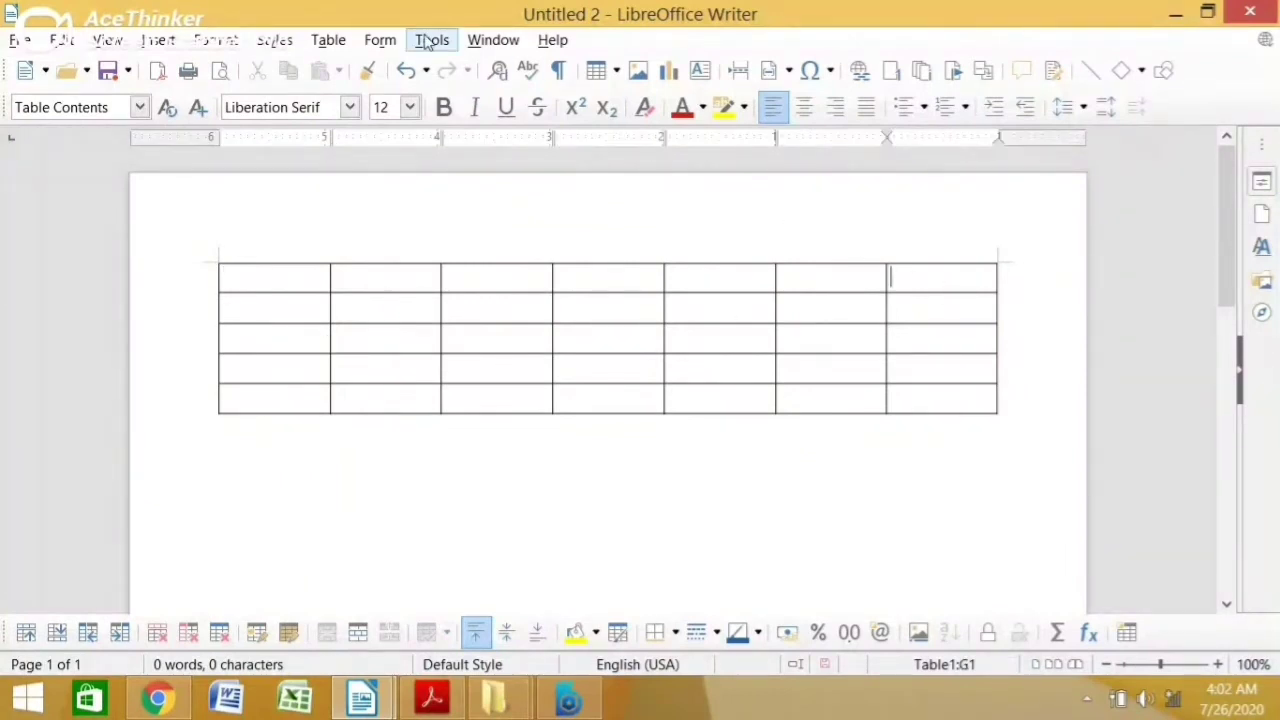
click(328, 42)
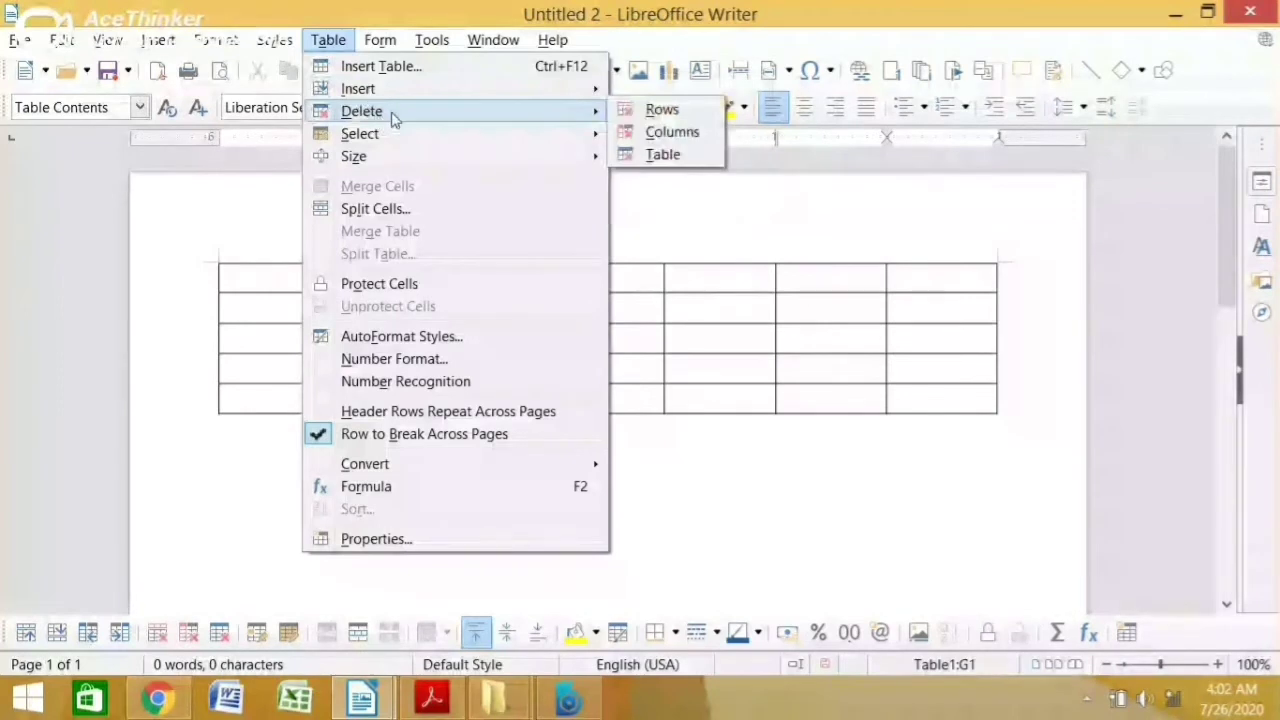
mouse_move(500, 118)
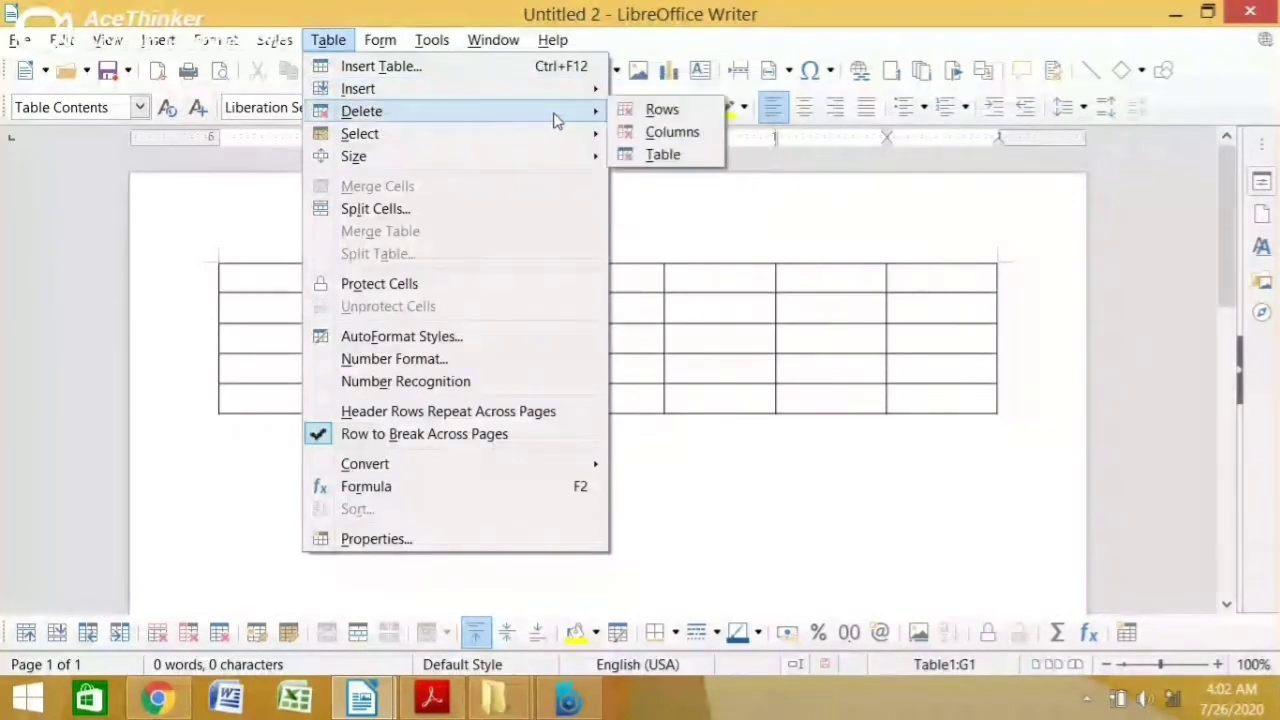
click(668, 132)
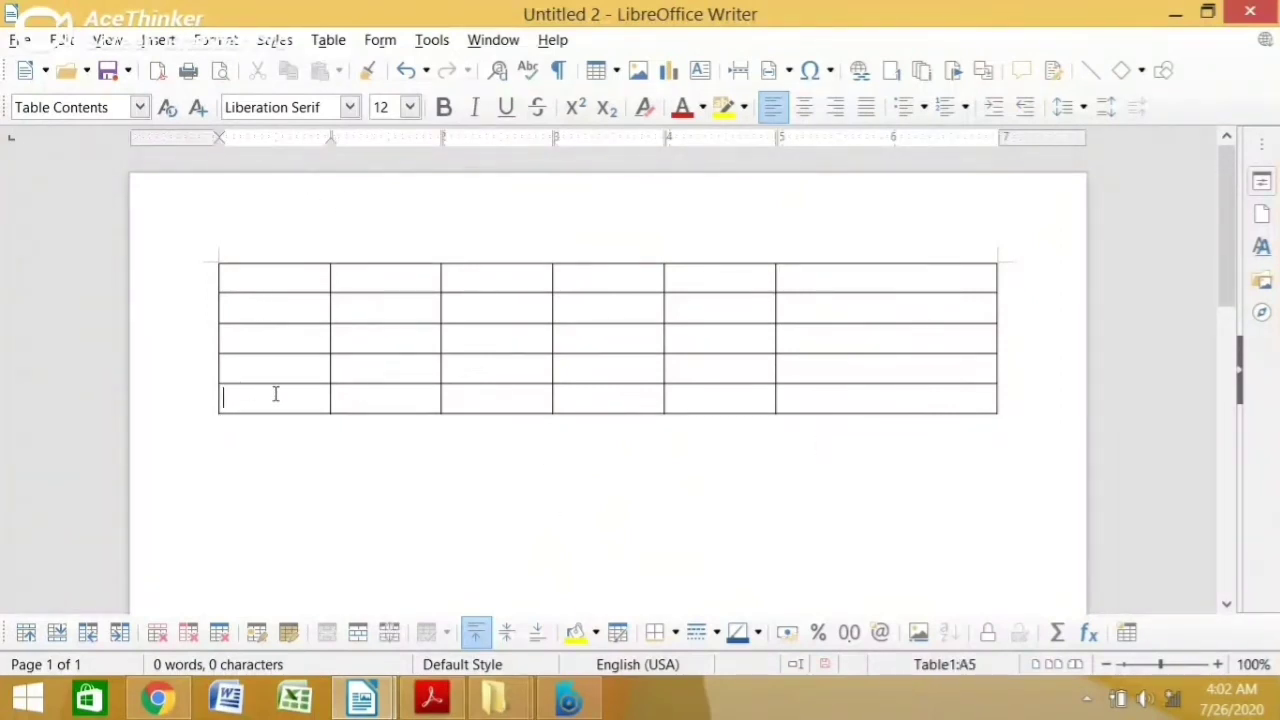
Delete the bottom row of the table
click(338, 44)
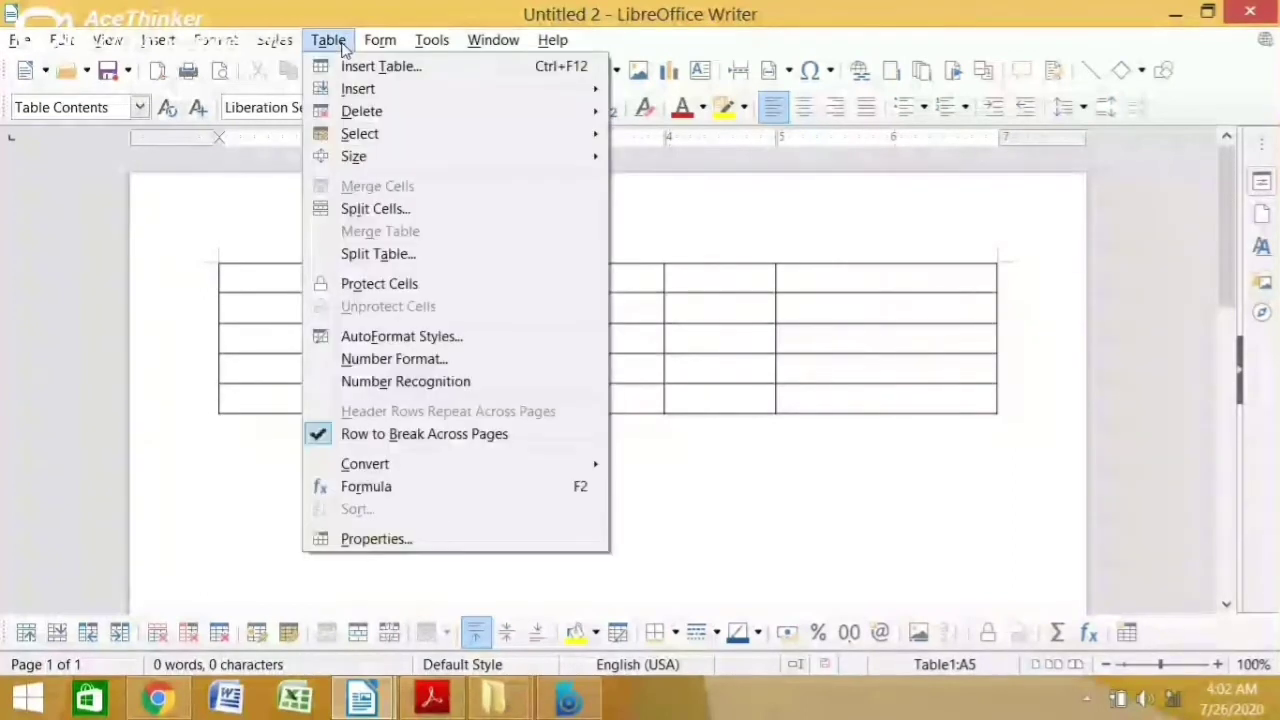
mouse_move(362, 112)
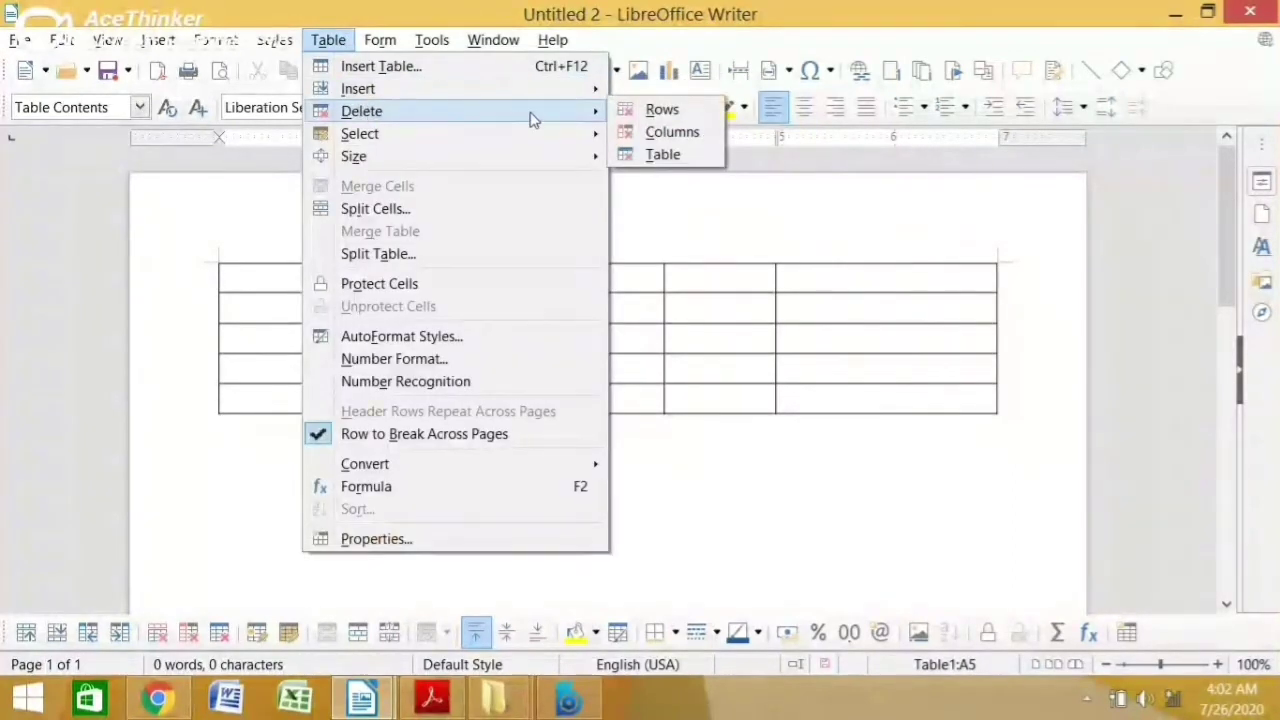
click(638, 112)
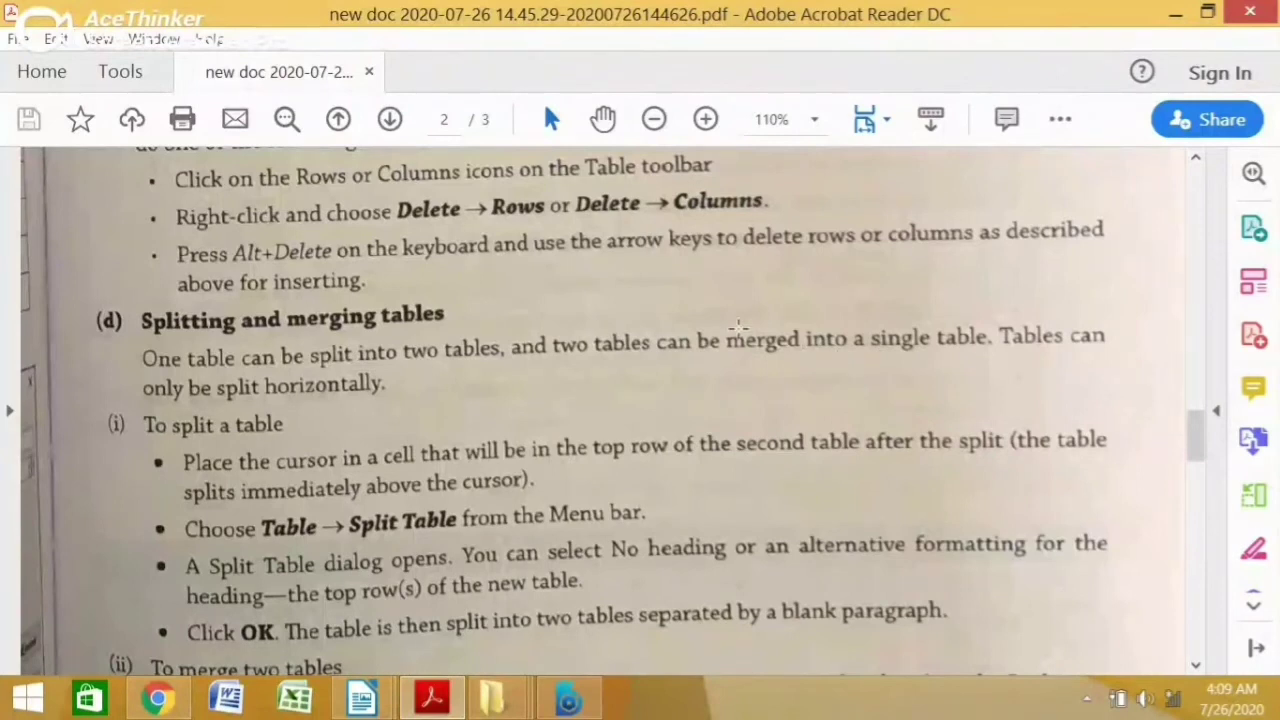
Switch to the Untitled 2 Writer document and split its table above the third row, using the Copy heading mode
mouse_move(385, 693)
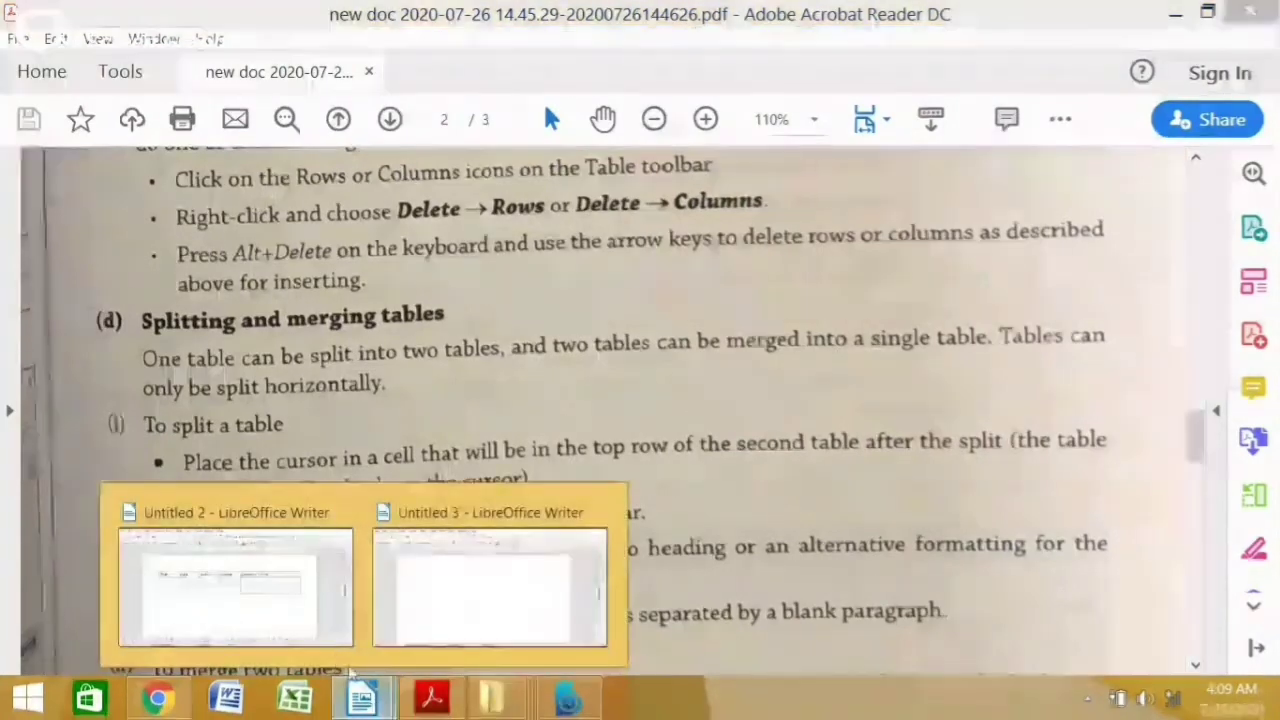
click(303, 631)
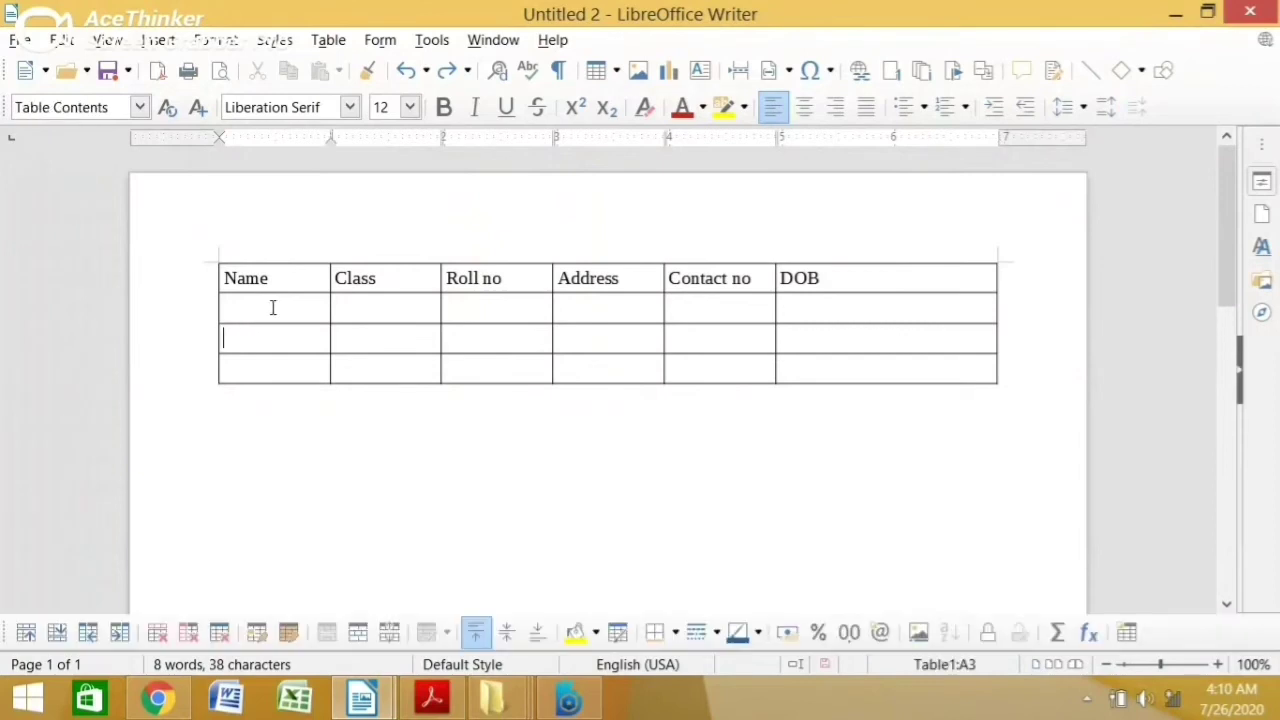
click(333, 48)
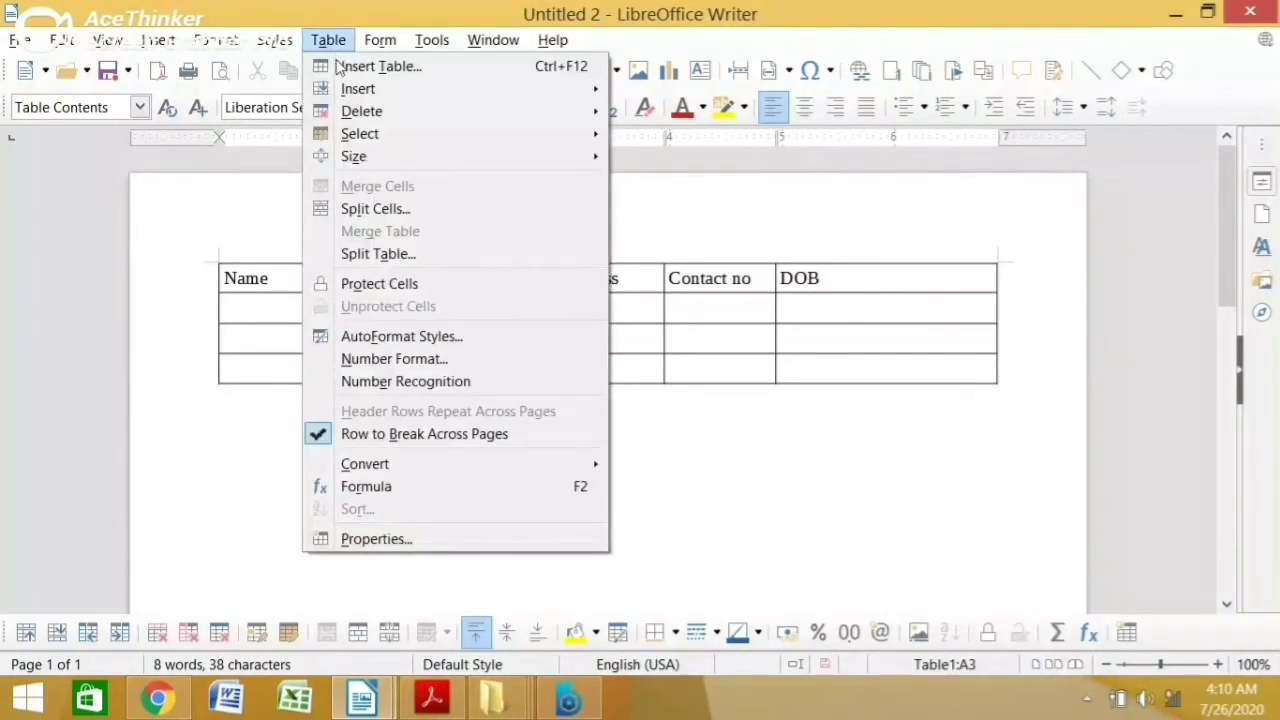
click(382, 254)
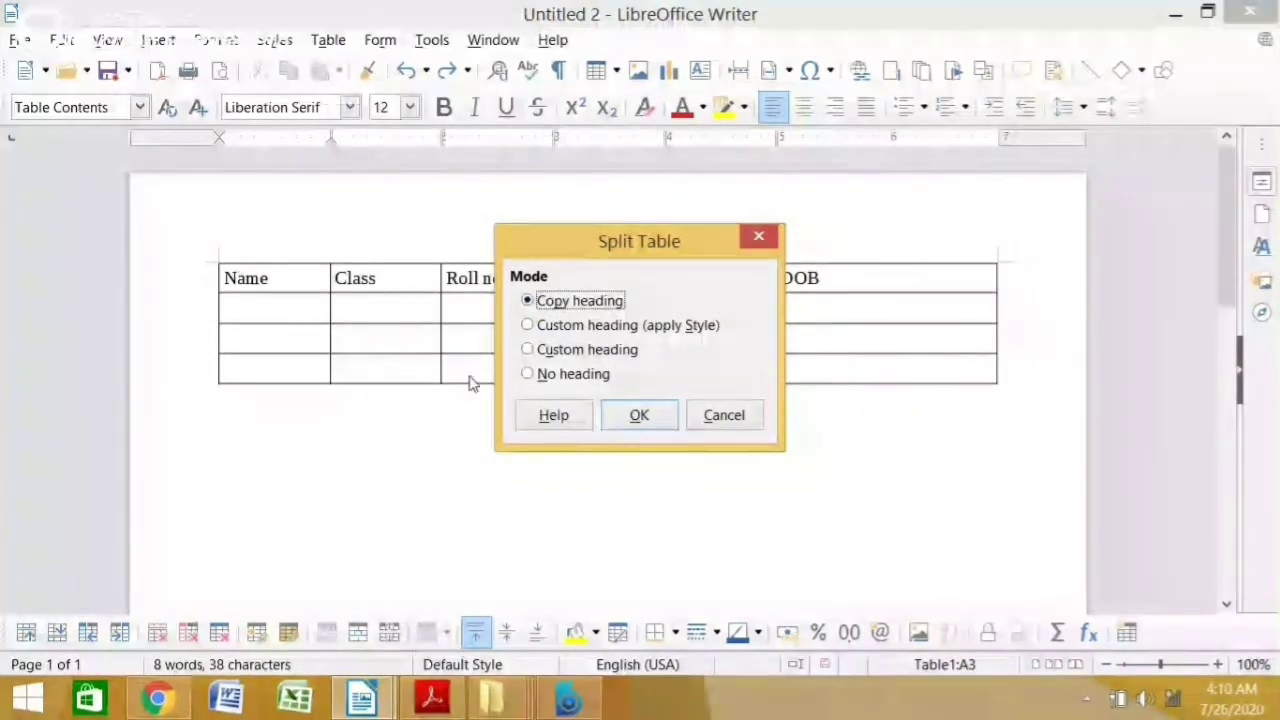
click(640, 415)
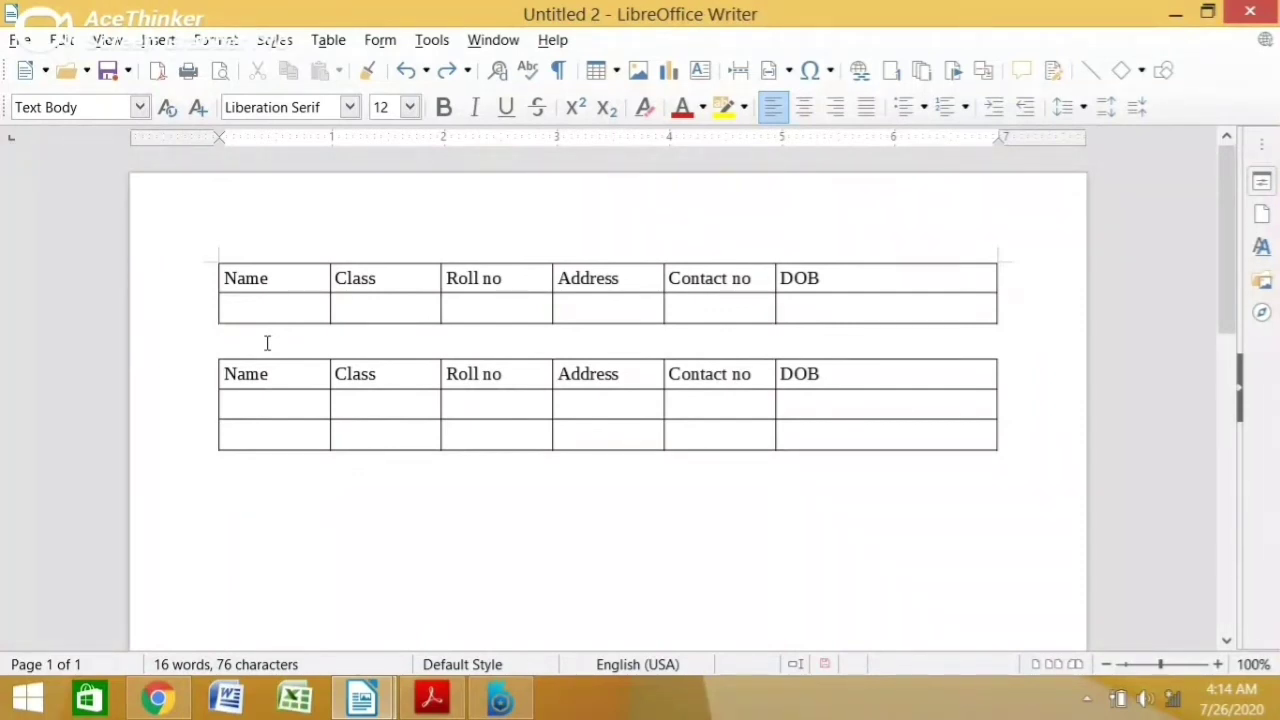
Remove the blank paragraph between the two split tables to bring them together, and place the cursor below them
key(Delete)
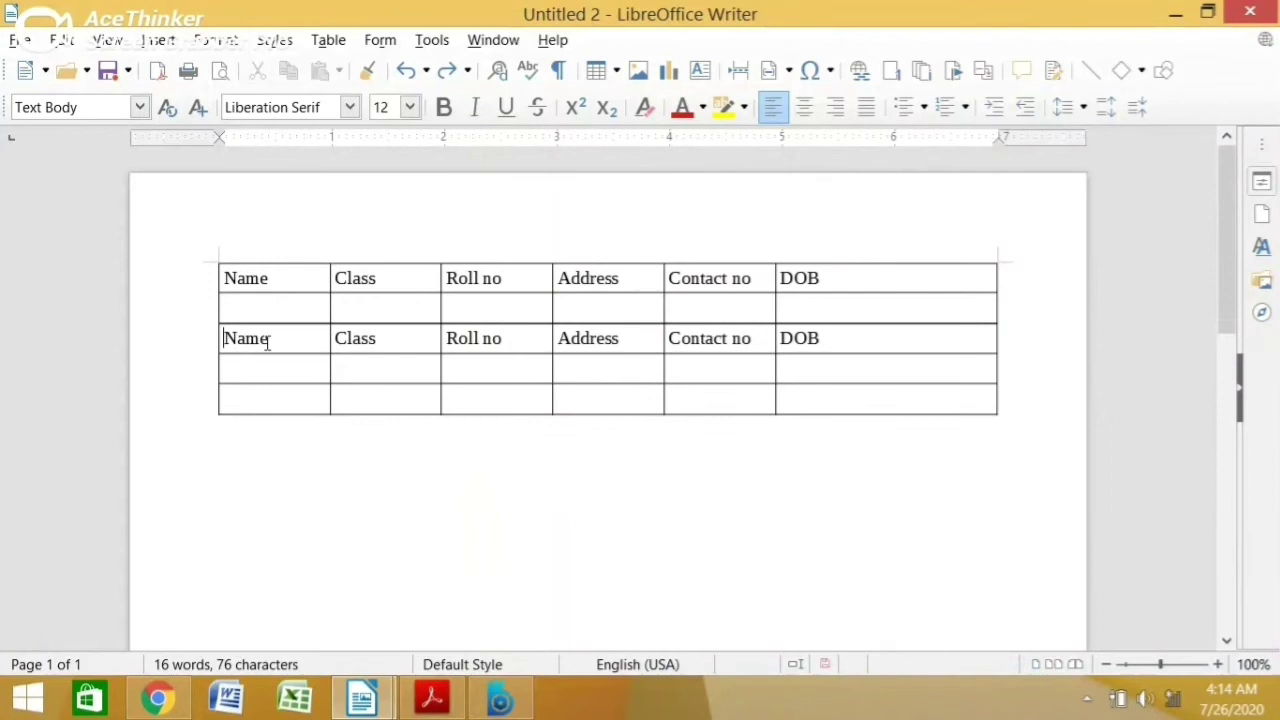
click(377, 503)
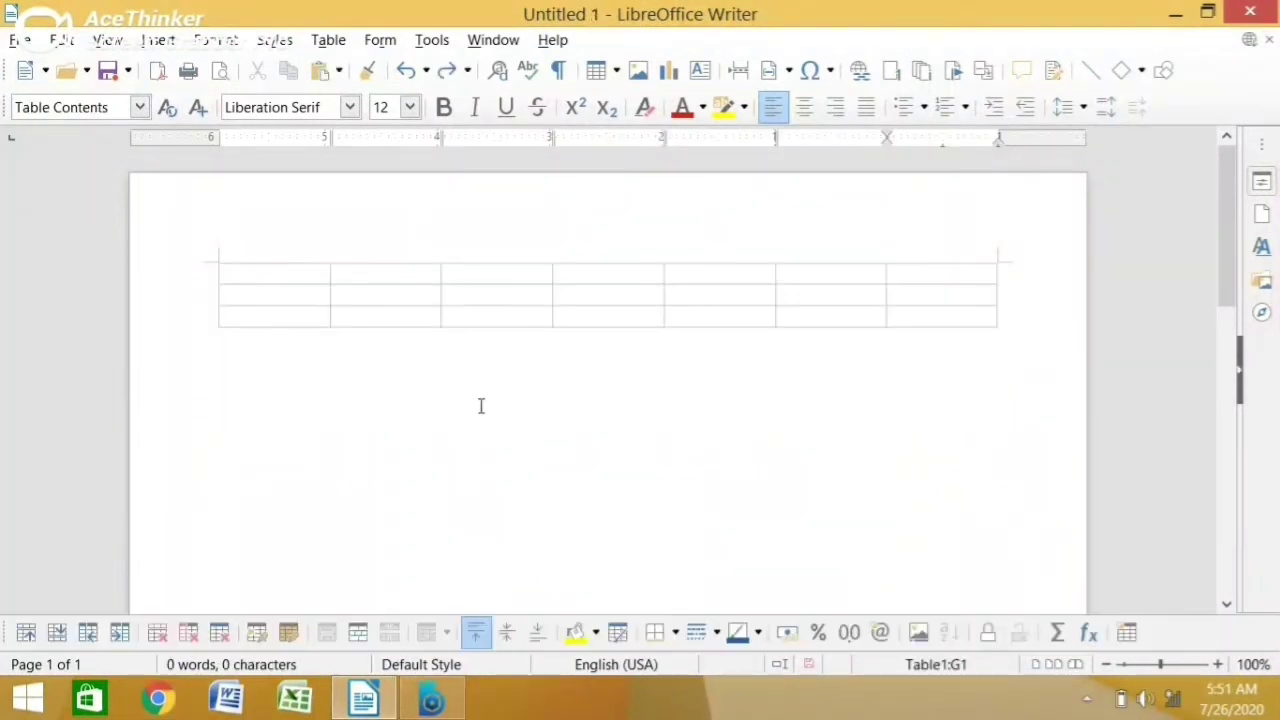
Merge the second- and third-row cells of the fourth column in the Untitled 1 table
drag(564, 302, 594, 314)
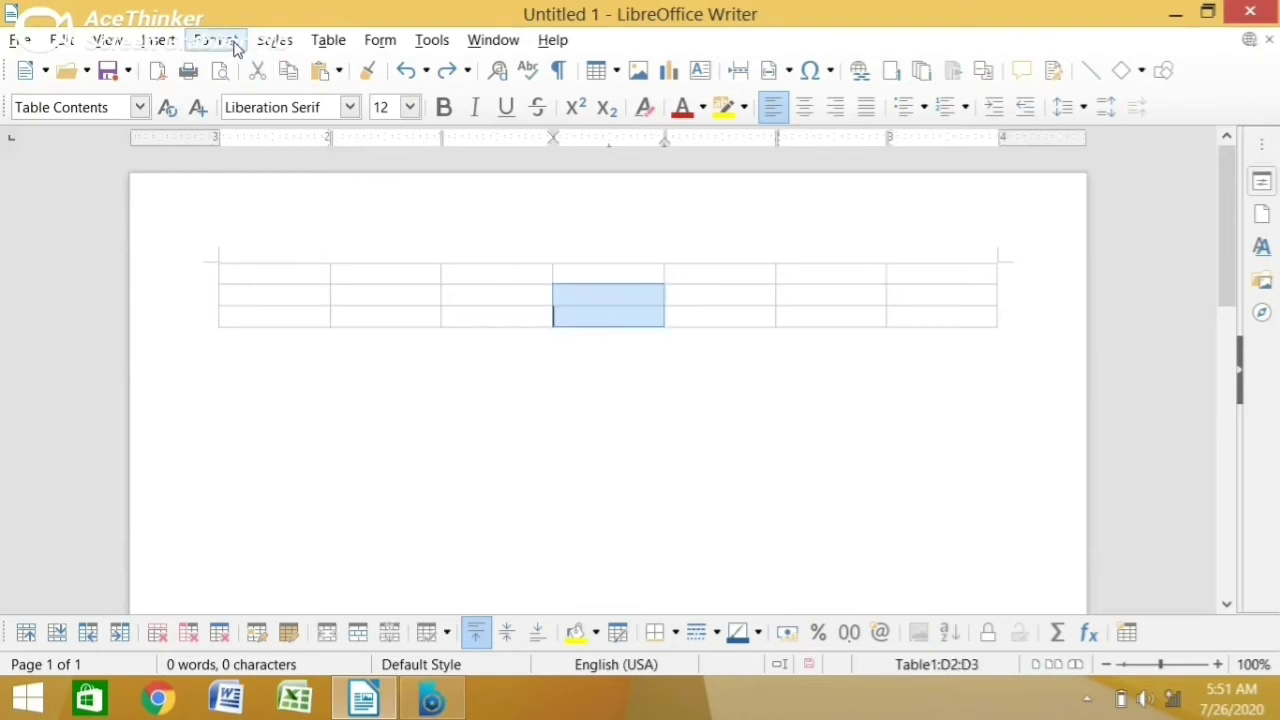
click(326, 42)
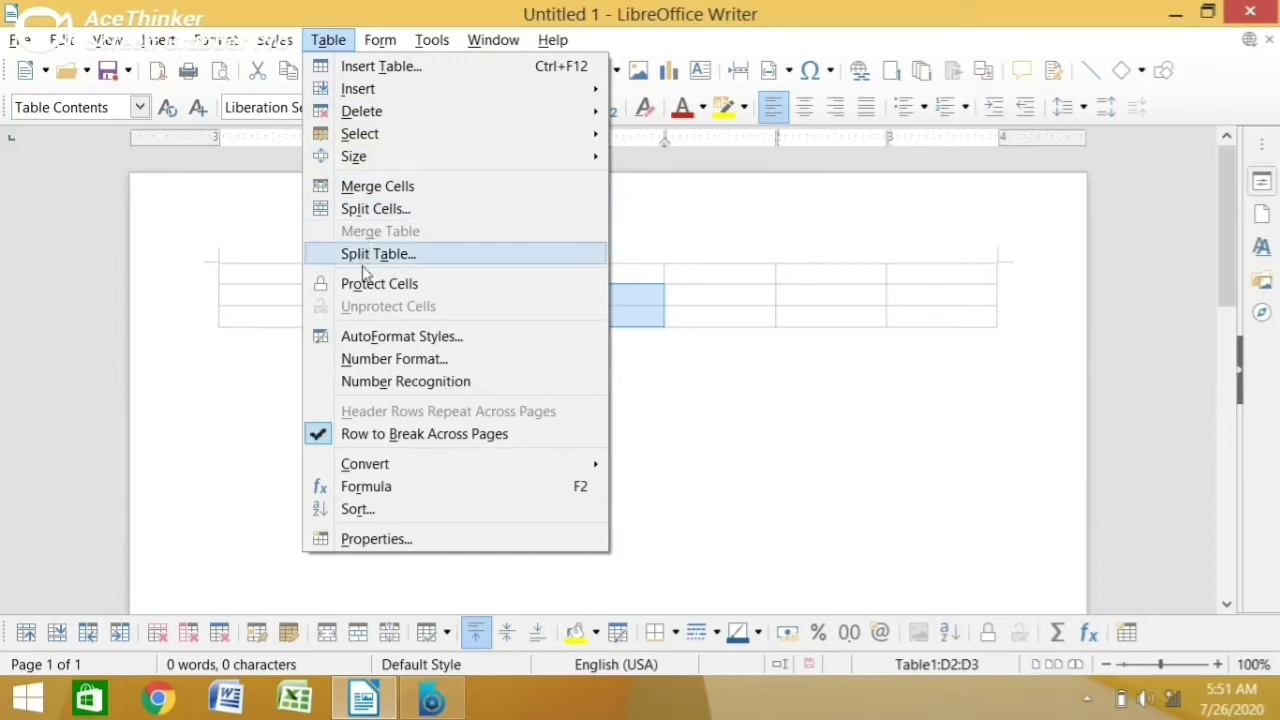
click(377, 186)
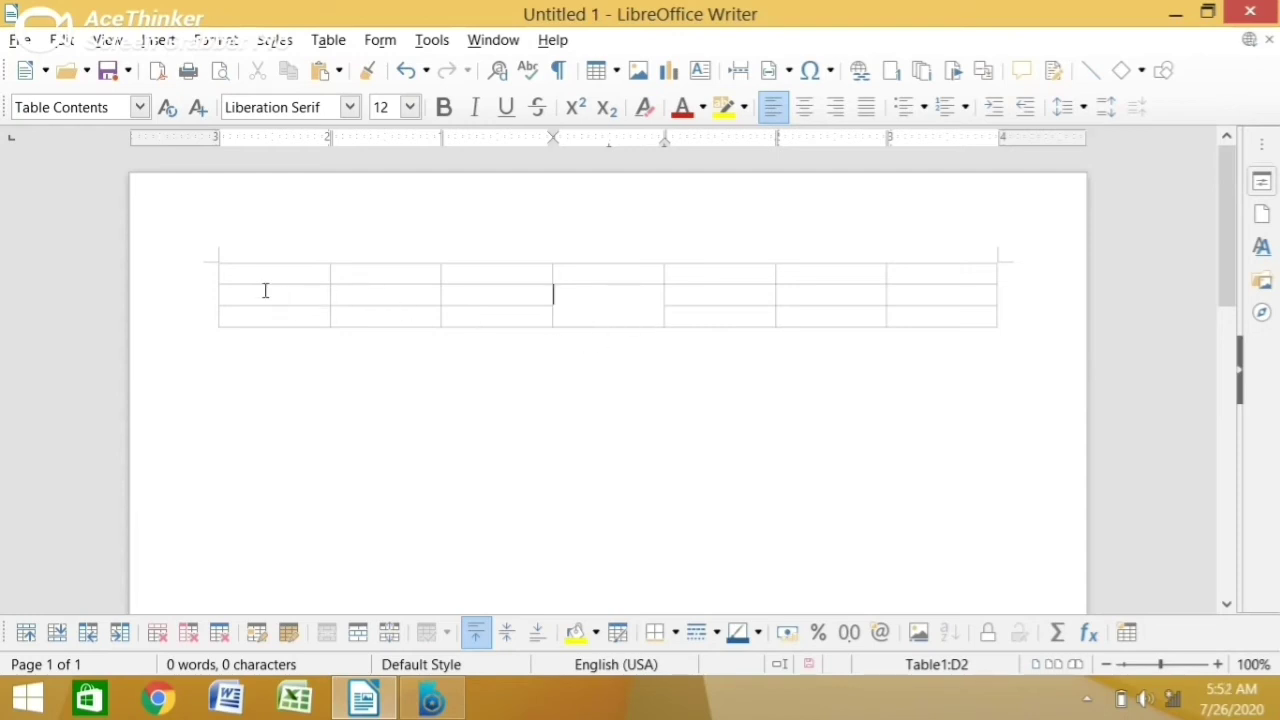
Merge the cells of the first three columns across the table's top two rows
drag(276, 280, 460, 295)
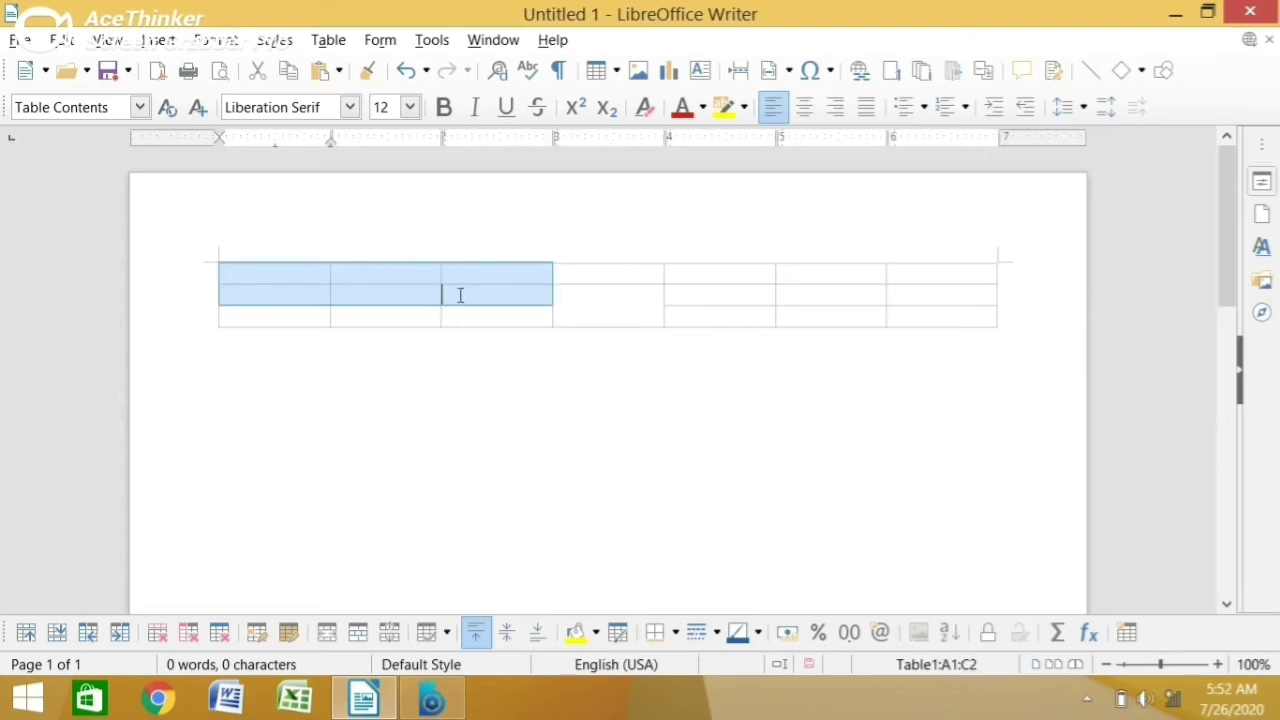
click(329, 40)
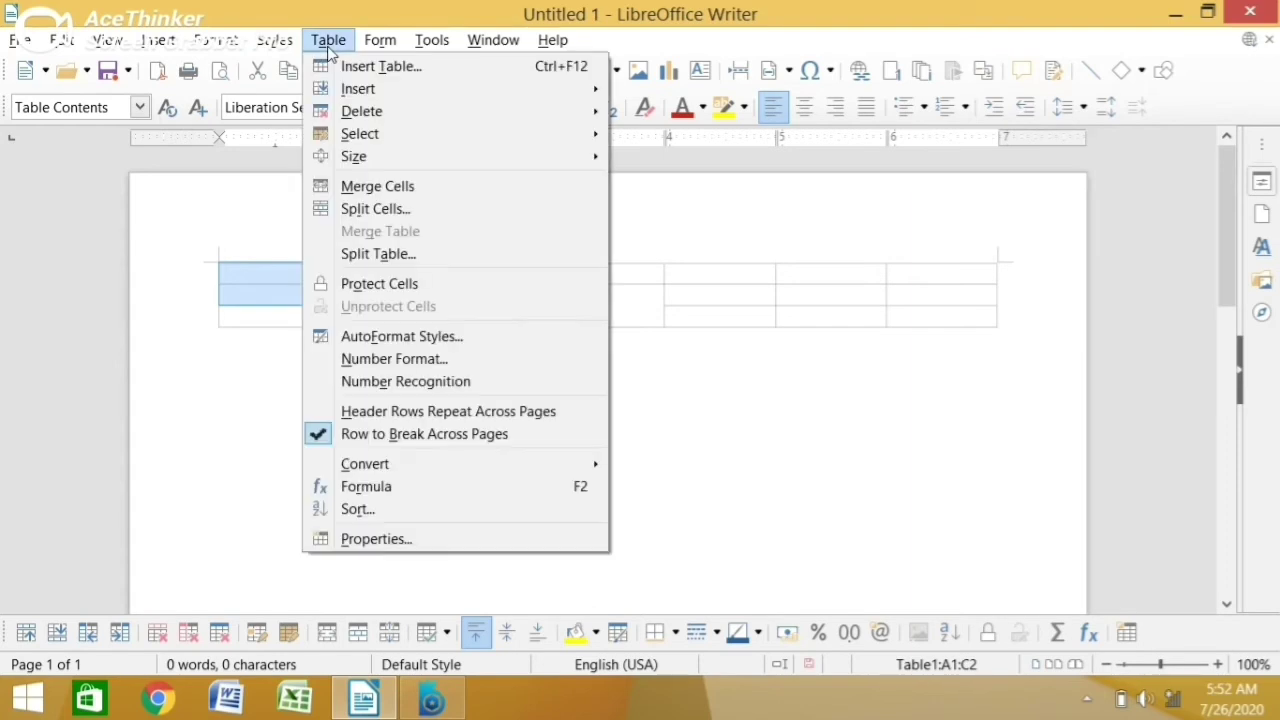
click(377, 190)
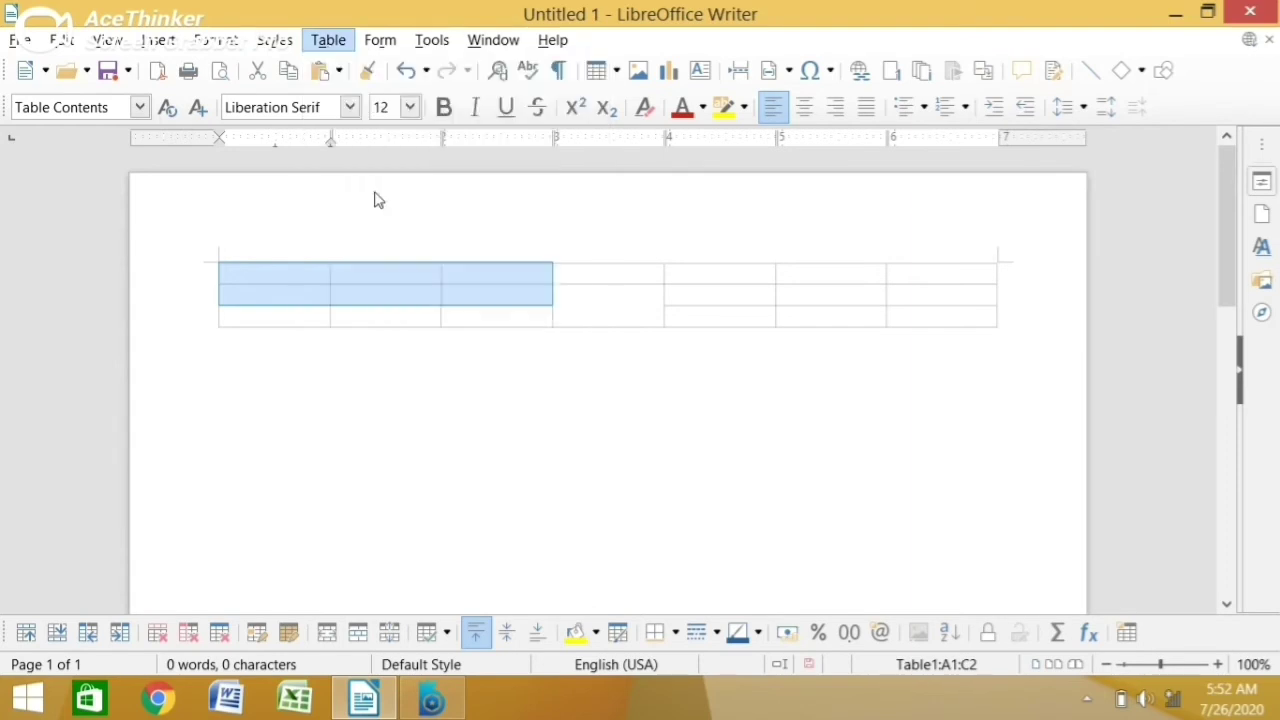
click(466, 363)
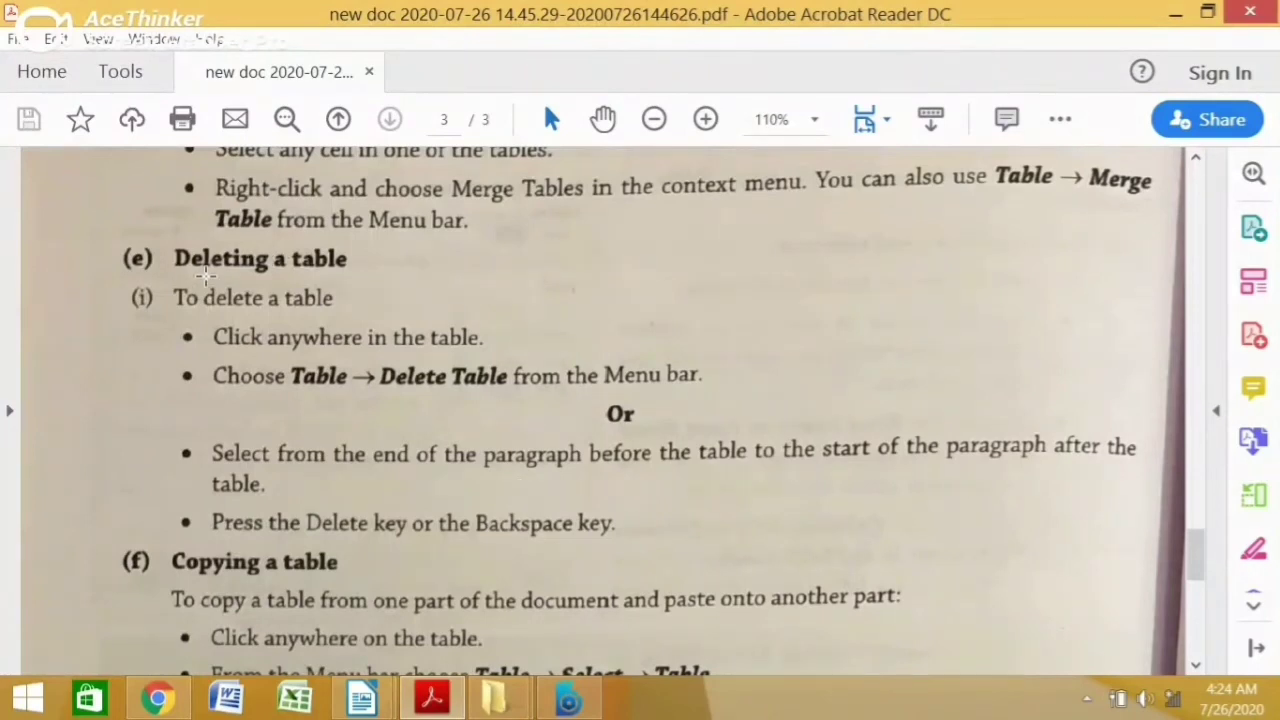
Read the textbook's sections on deleting, copying and moving a table, and return to the Untitled 2 Writer document
scroll(332, 343, down, 3)
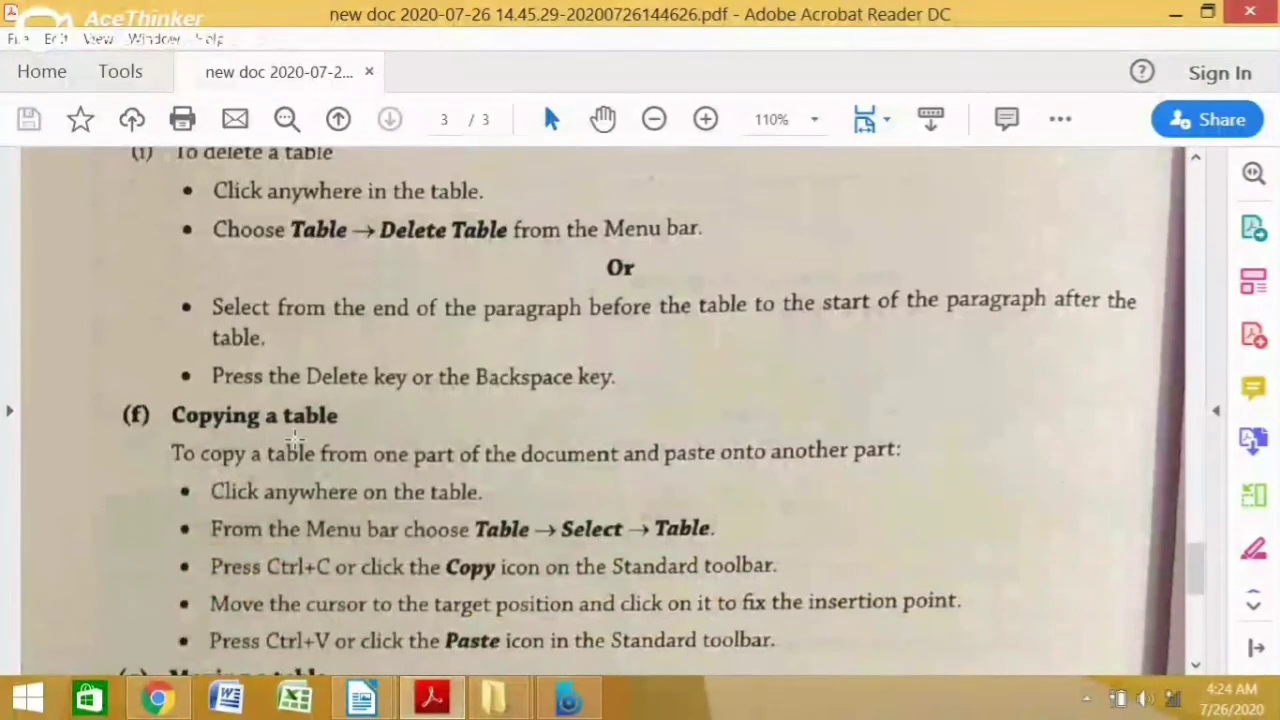
scroll(287, 425, down, 5)
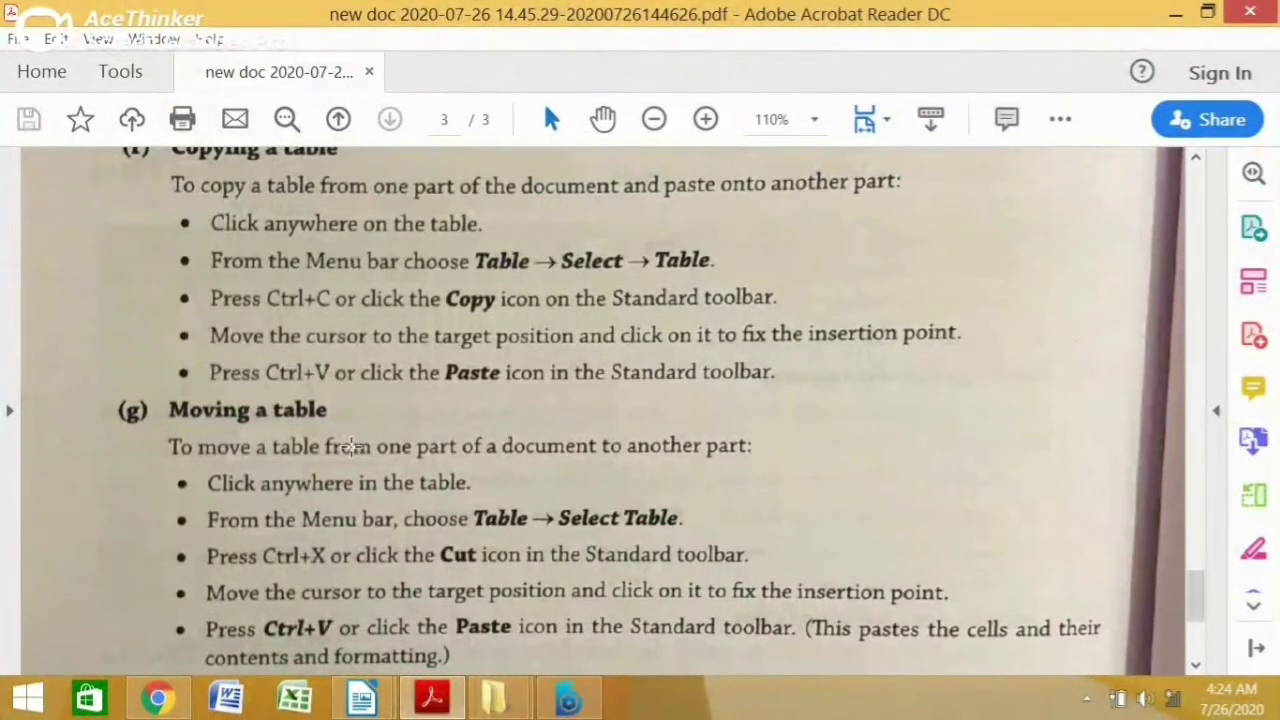
mouse_move(352, 704)
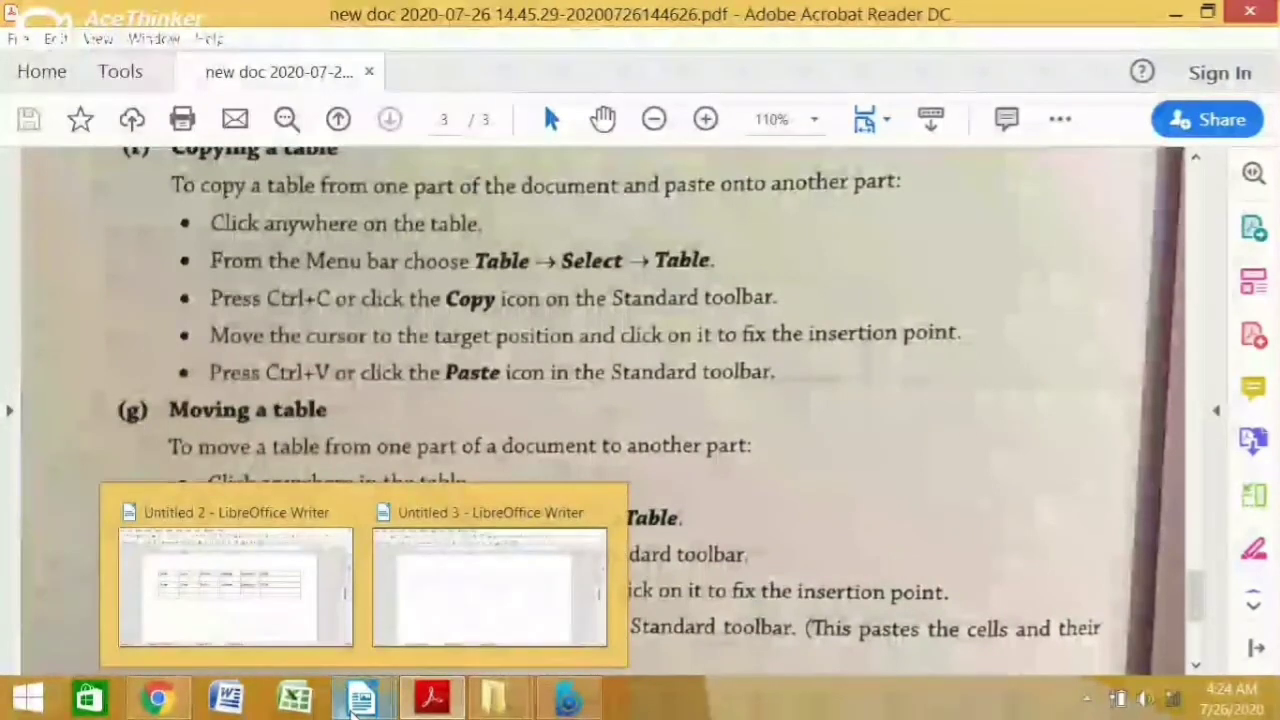
mouse_move(280, 631)
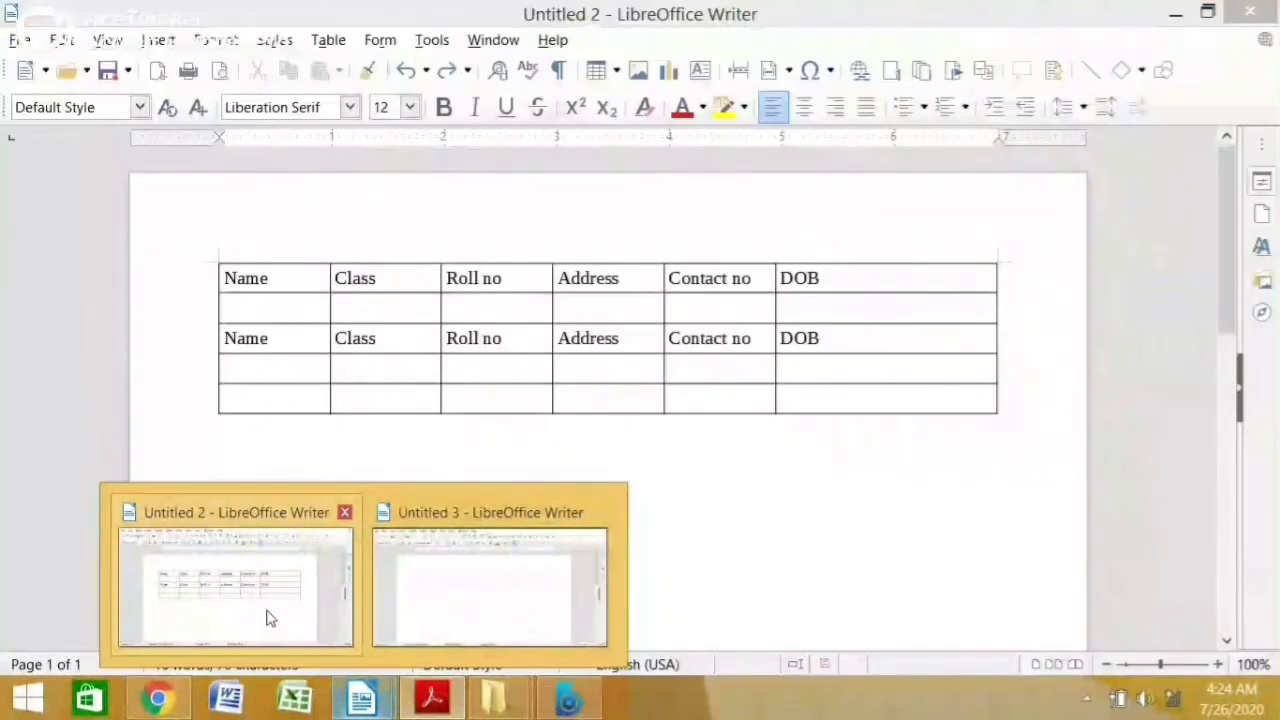
click(266, 612)
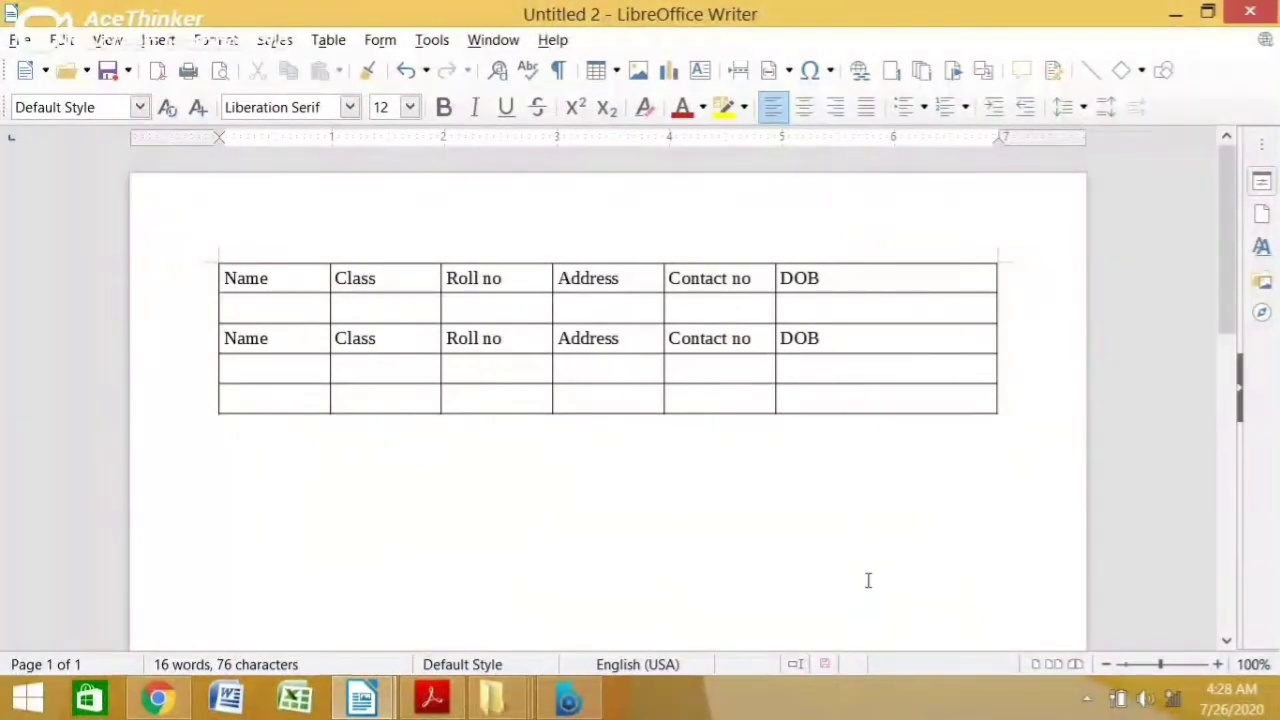
Select and copy the entire table in Untitled 2, and place the insertion point on the blank line below it
click(531, 377)
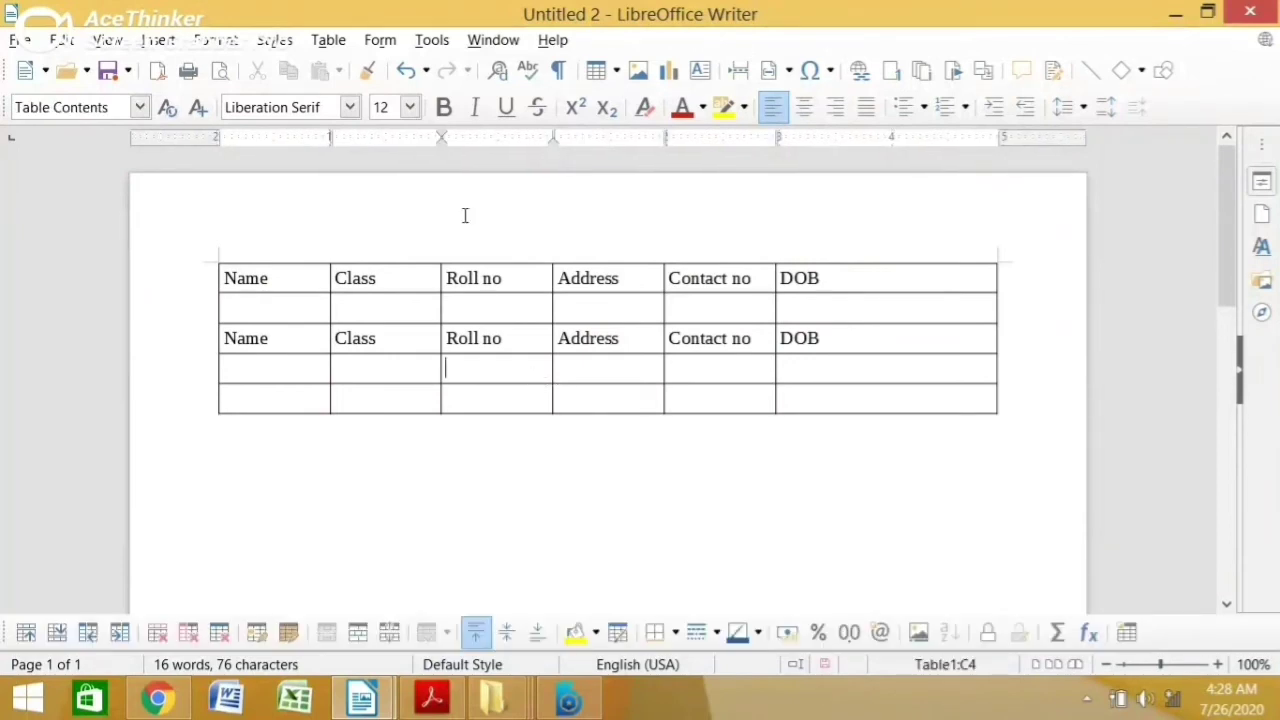
click(329, 42)
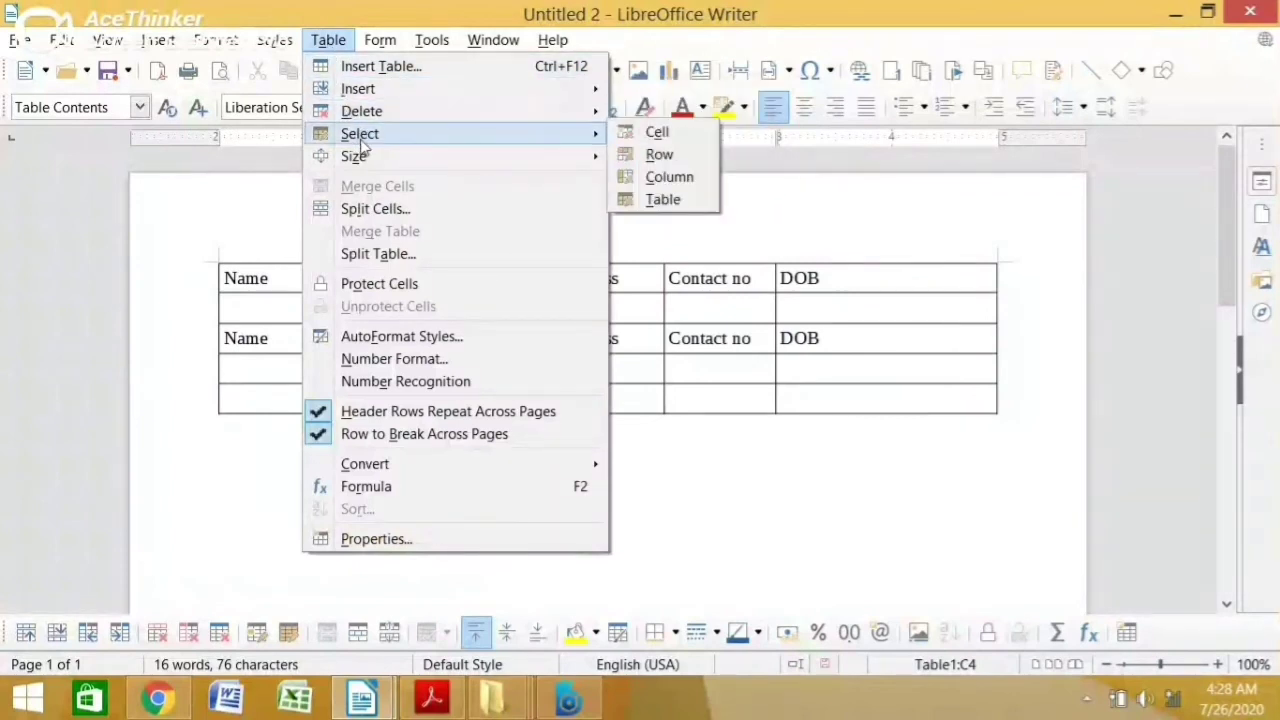
mouse_move(368, 156)
mouse_move(420, 143)
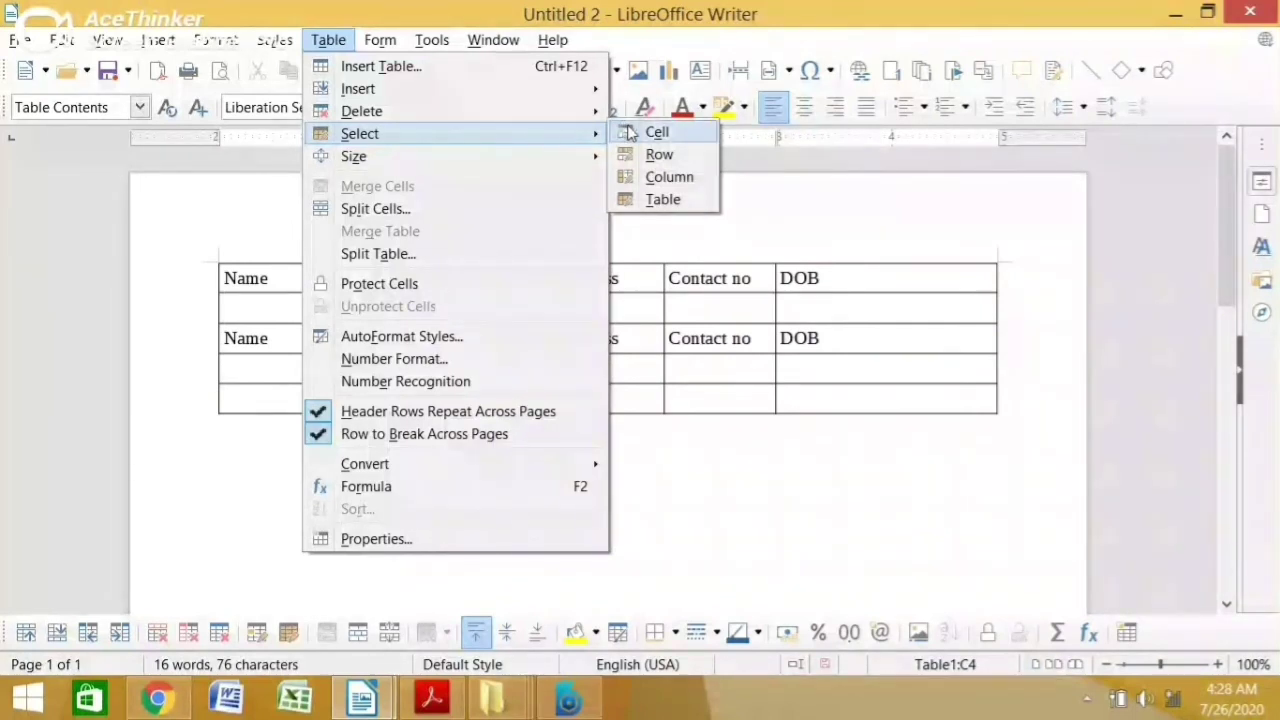
click(663, 200)
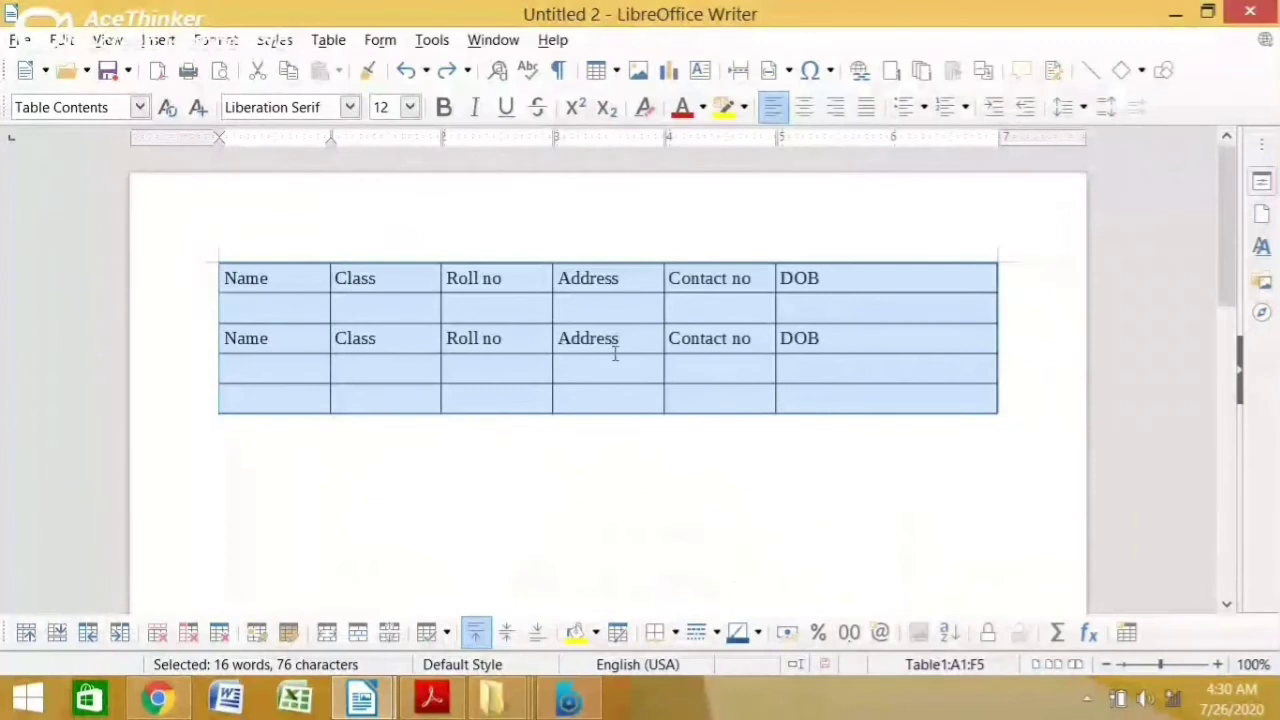
right_click(607, 345)
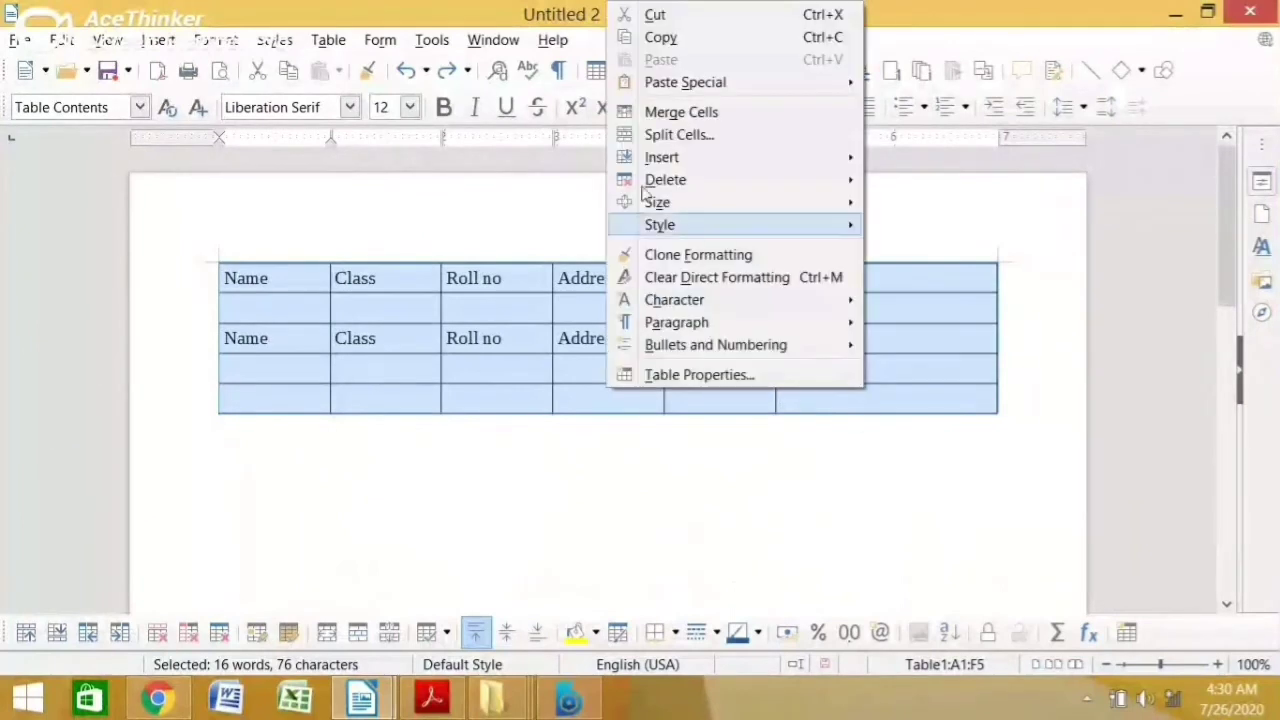
click(658, 38)
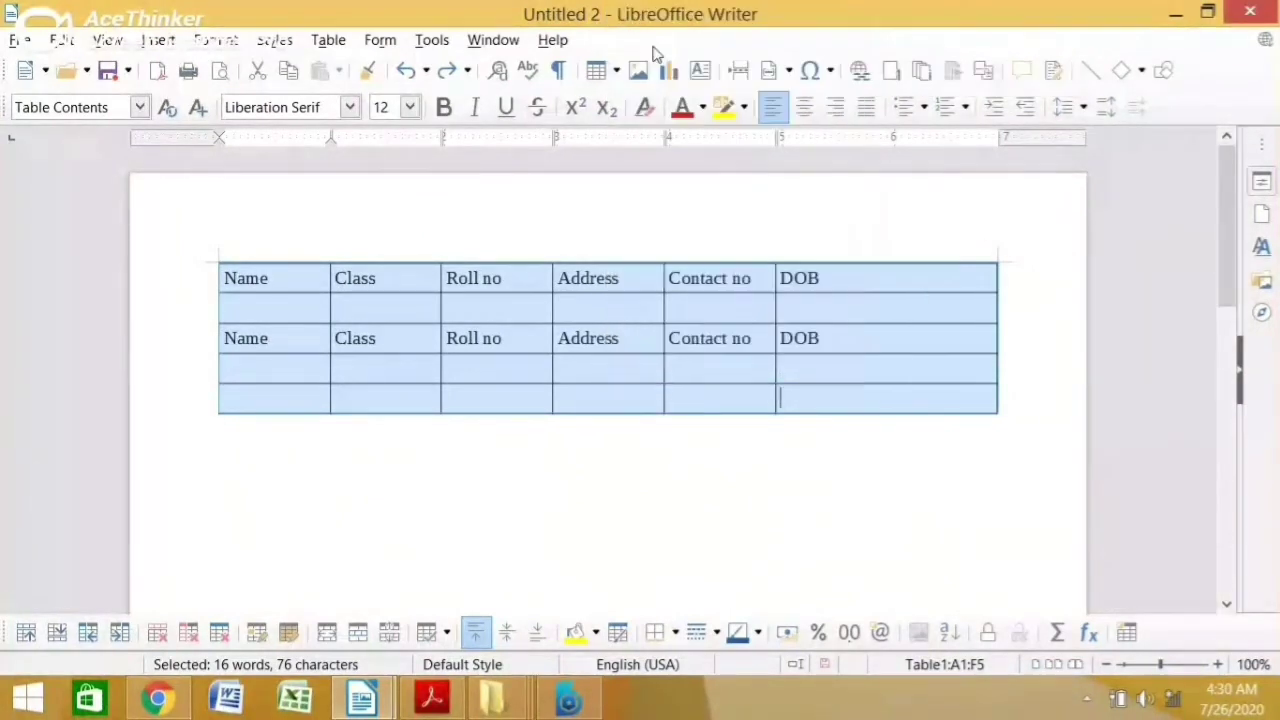
right_click(607, 345)
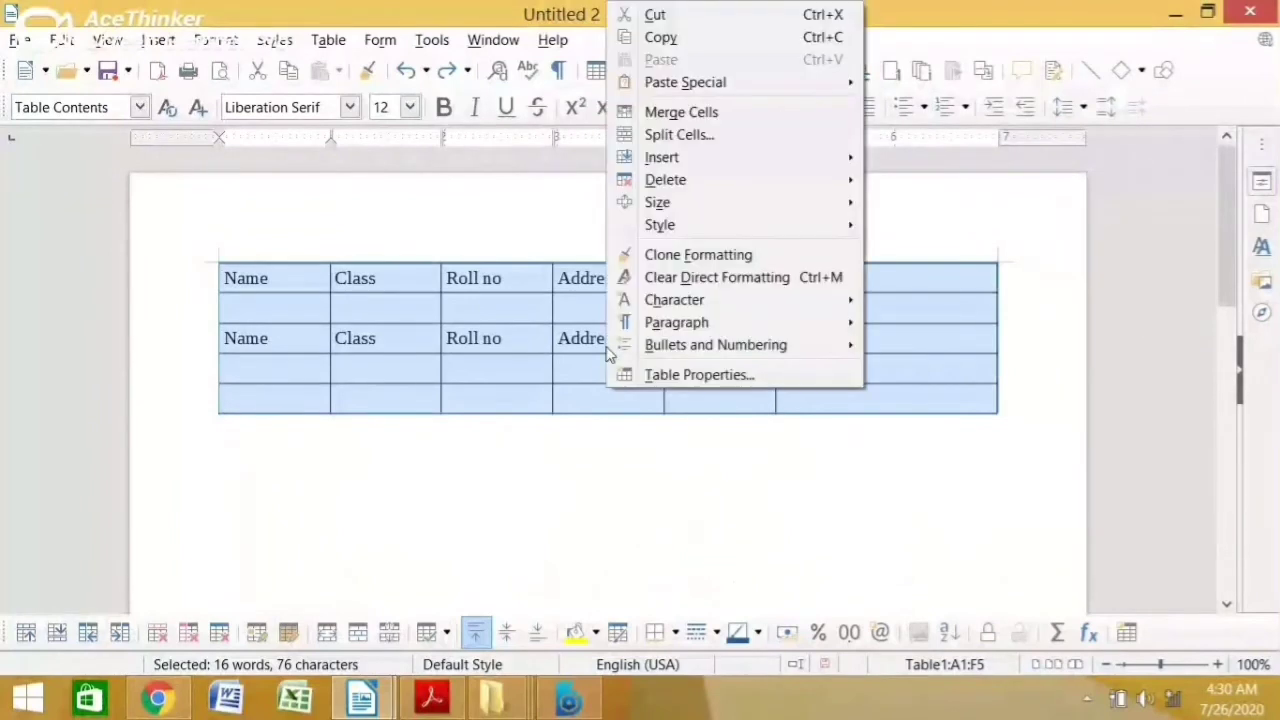
click(655, 40)
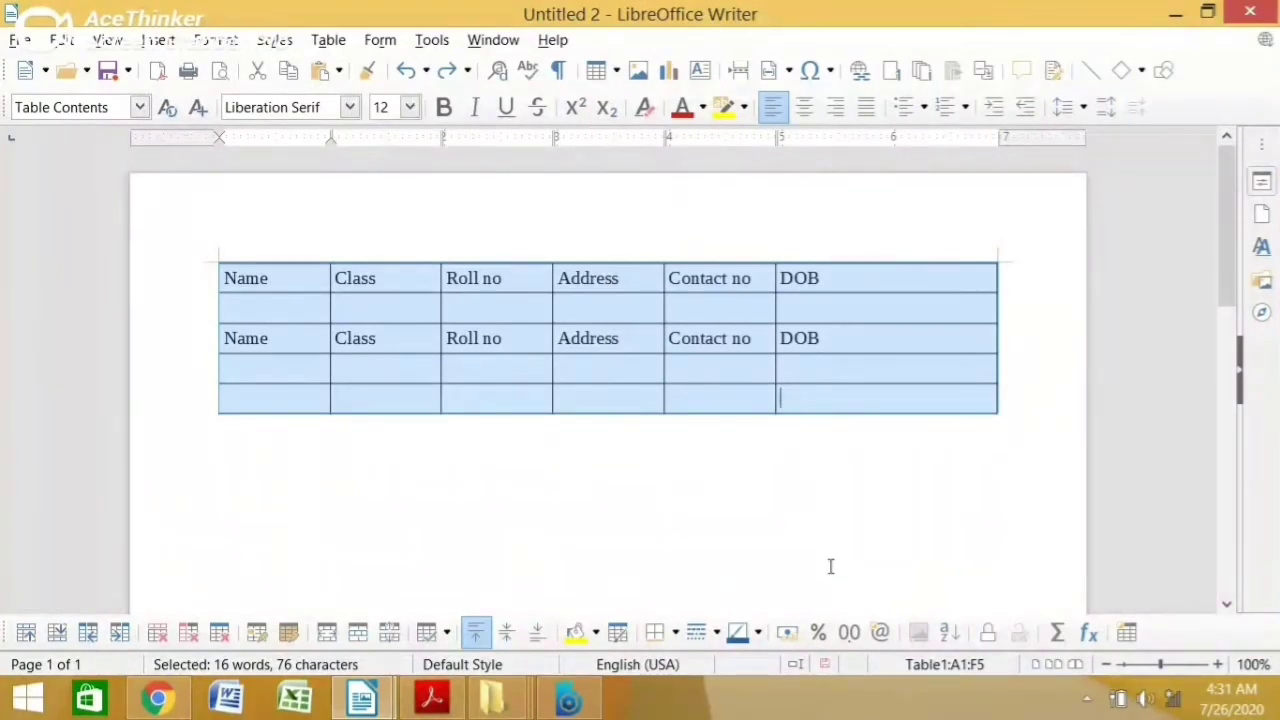
click(475, 497)
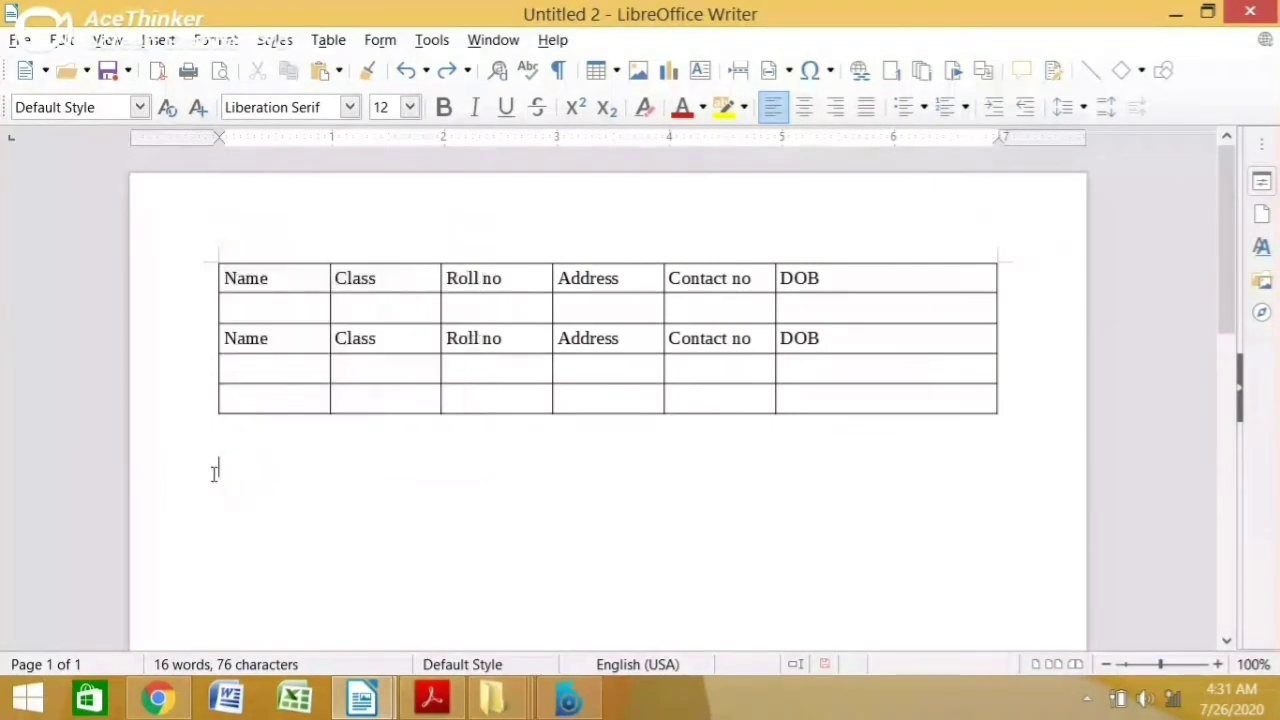
Paste the copied table on the blank line below the original table
right_click(213, 474)
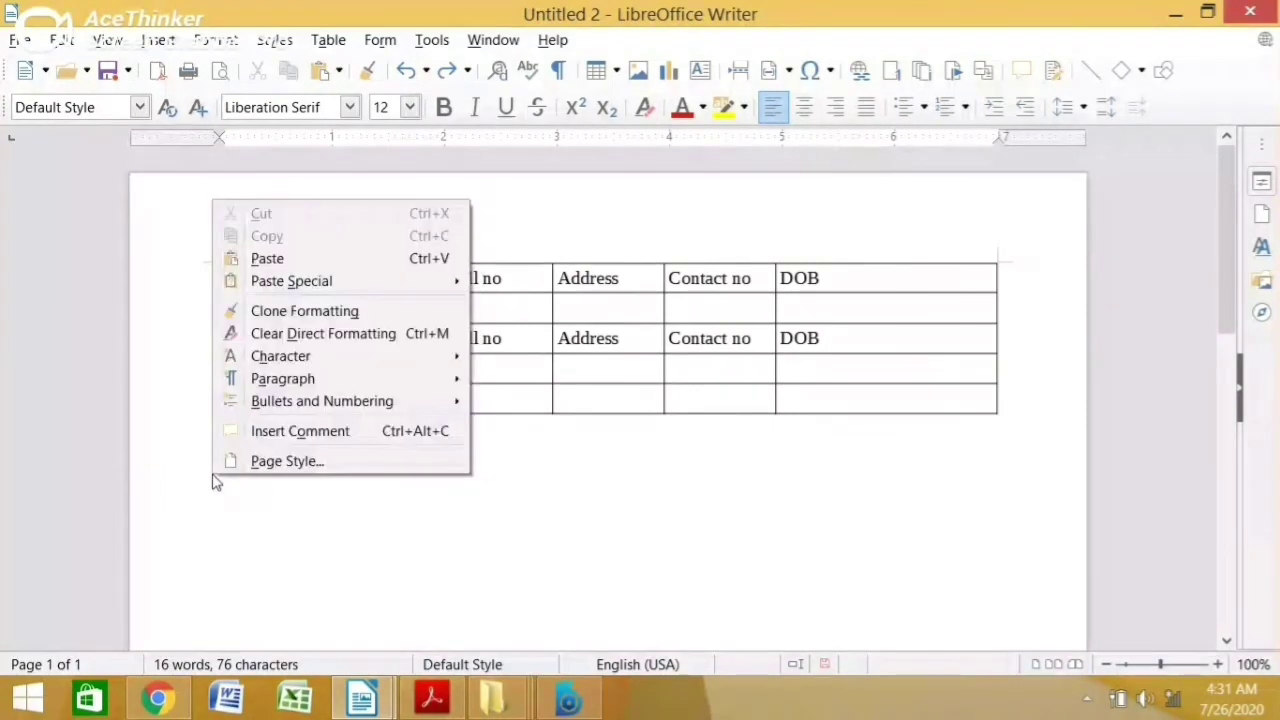
click(277, 266)
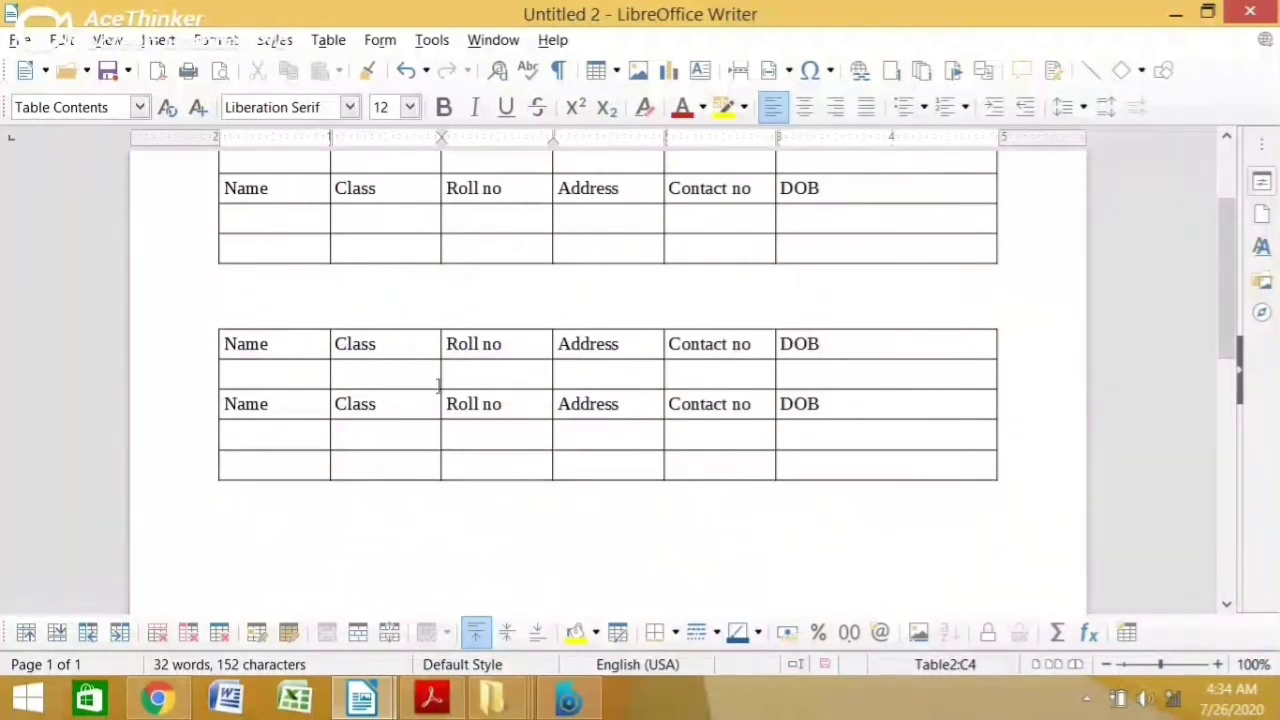
Delete the entire pasted table below the original one
click(385, 378)
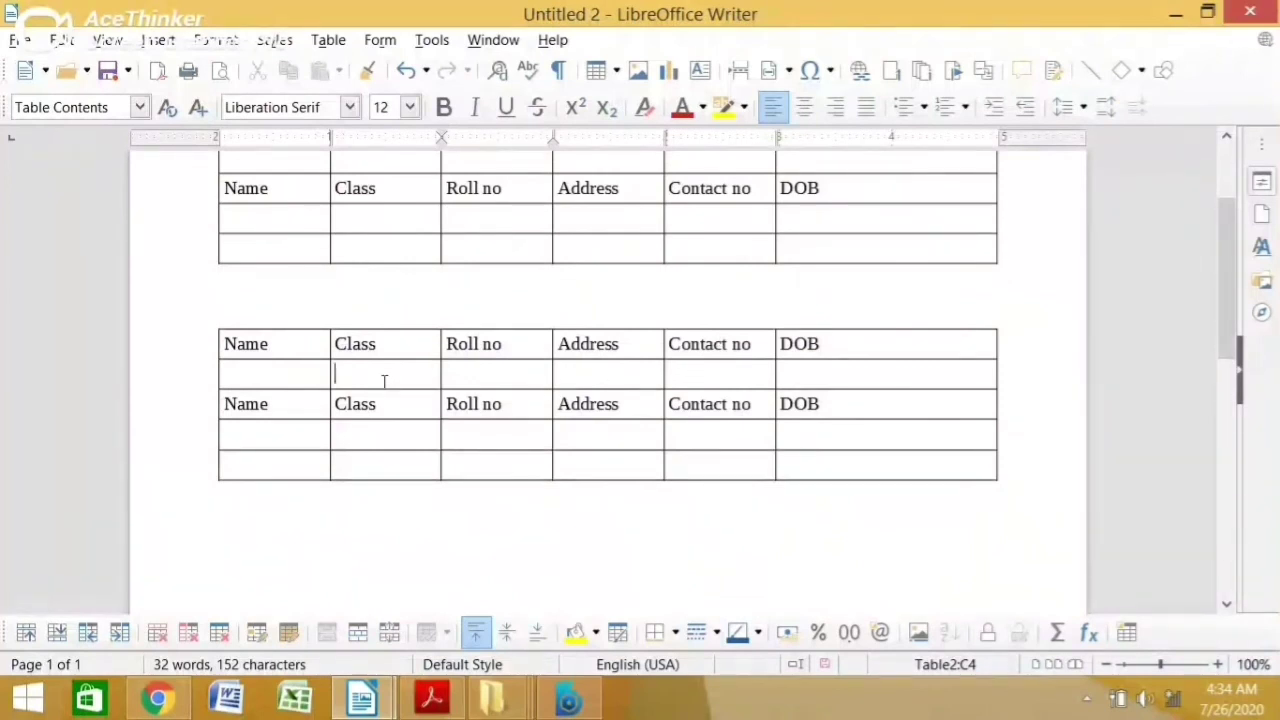
click(330, 42)
mouse_move(347, 112)
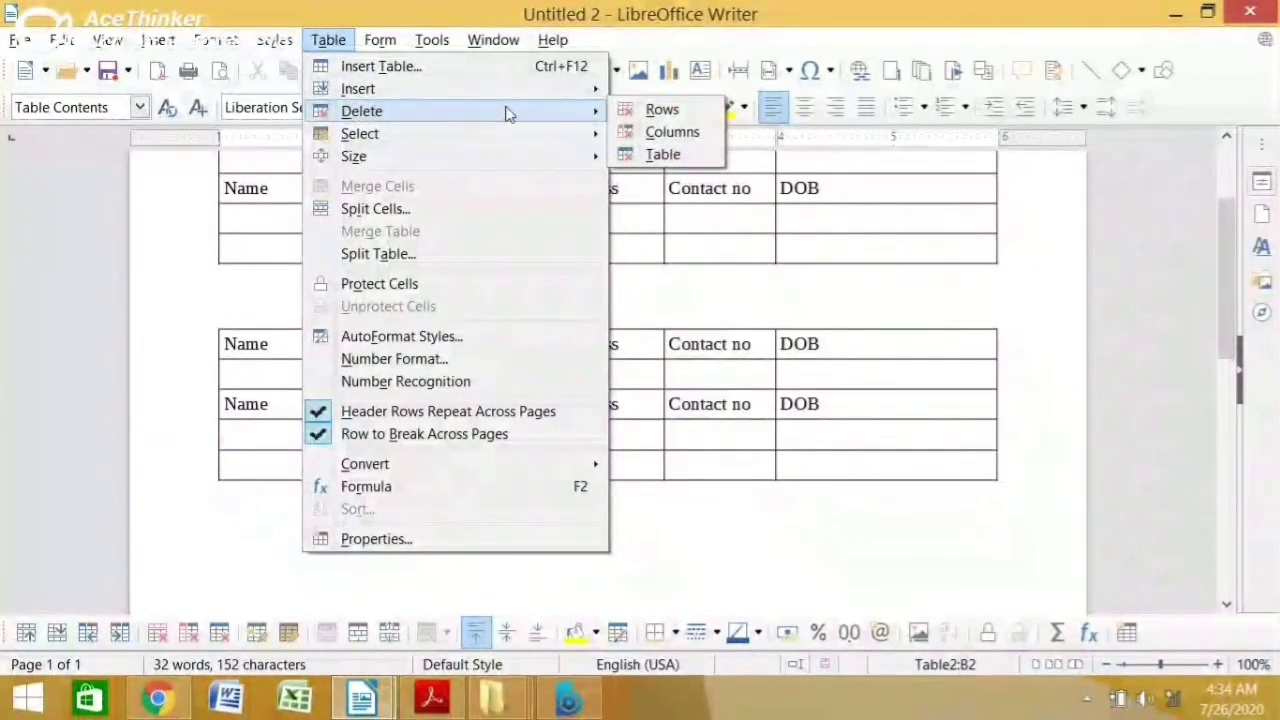
click(662, 155)
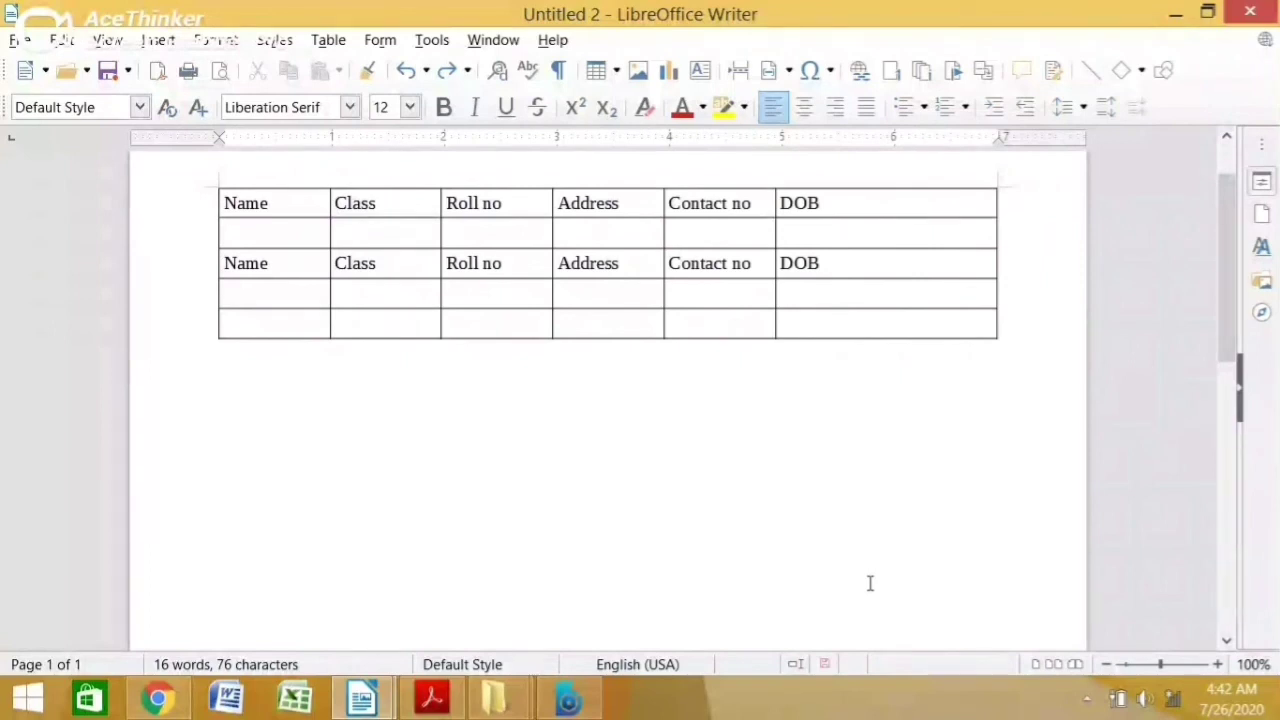
Select the entire remaining table and cut it from the document
click(572, 296)
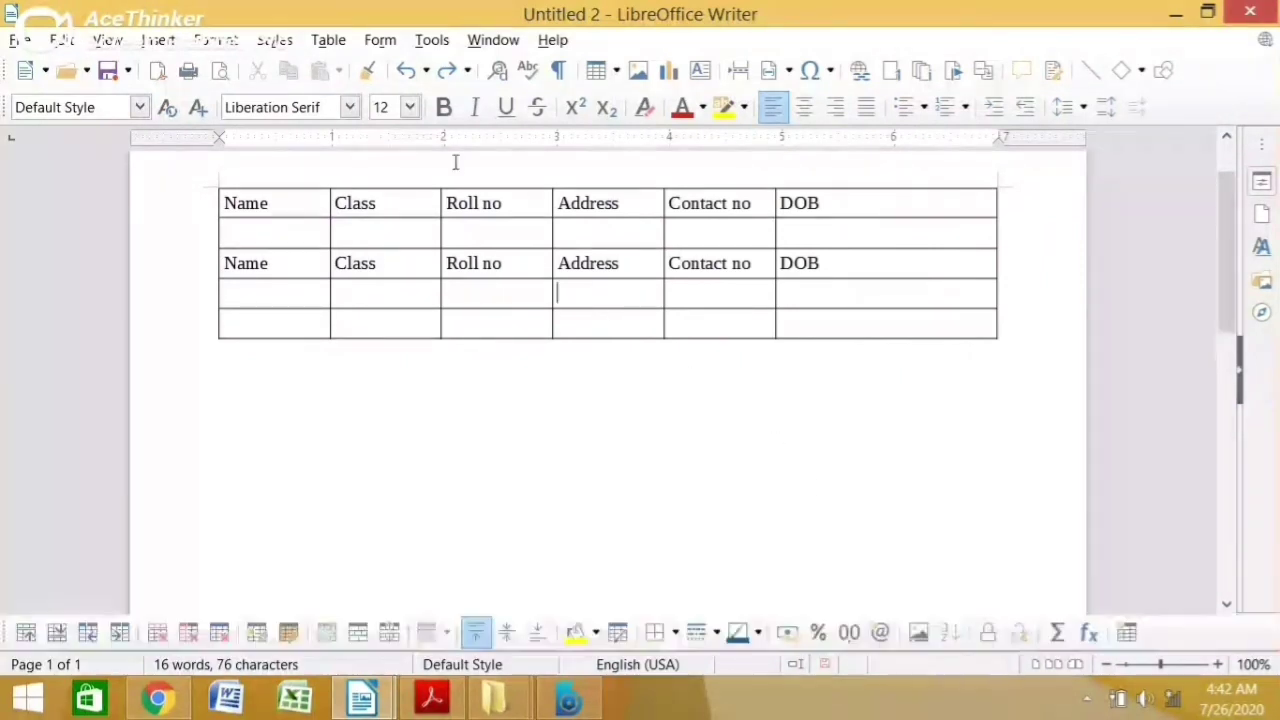
click(336, 47)
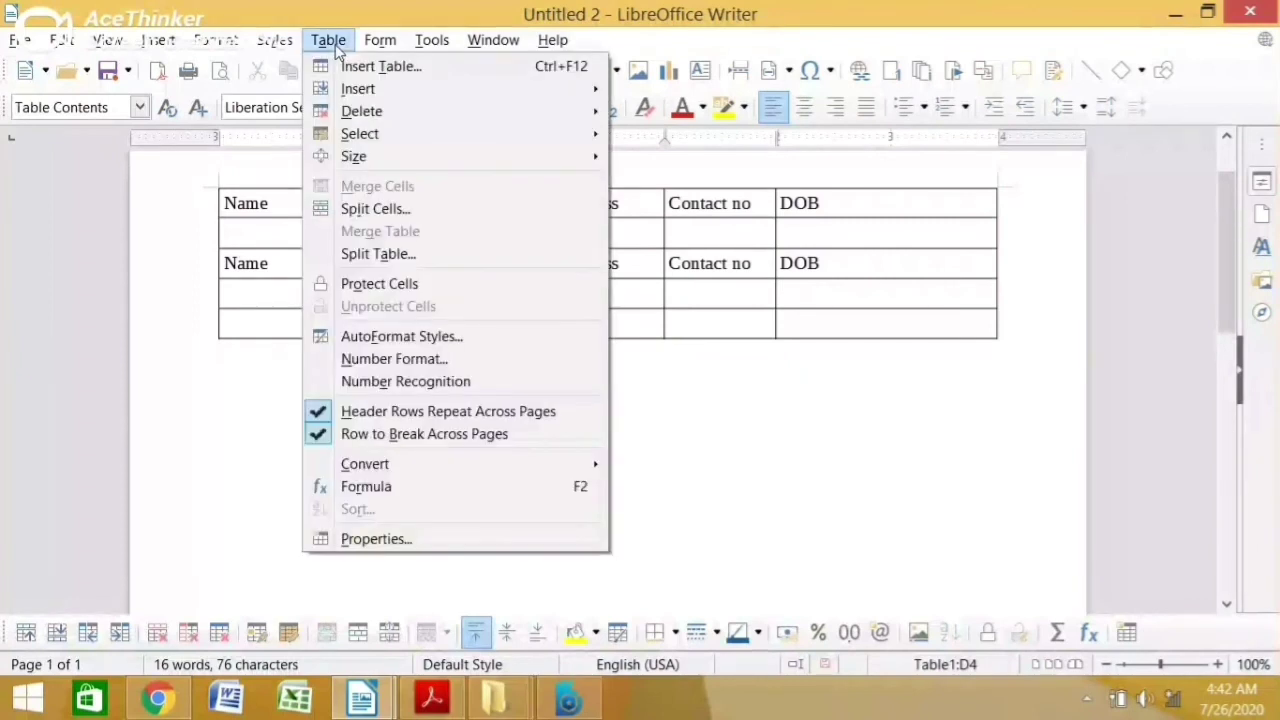
mouse_move(368, 137)
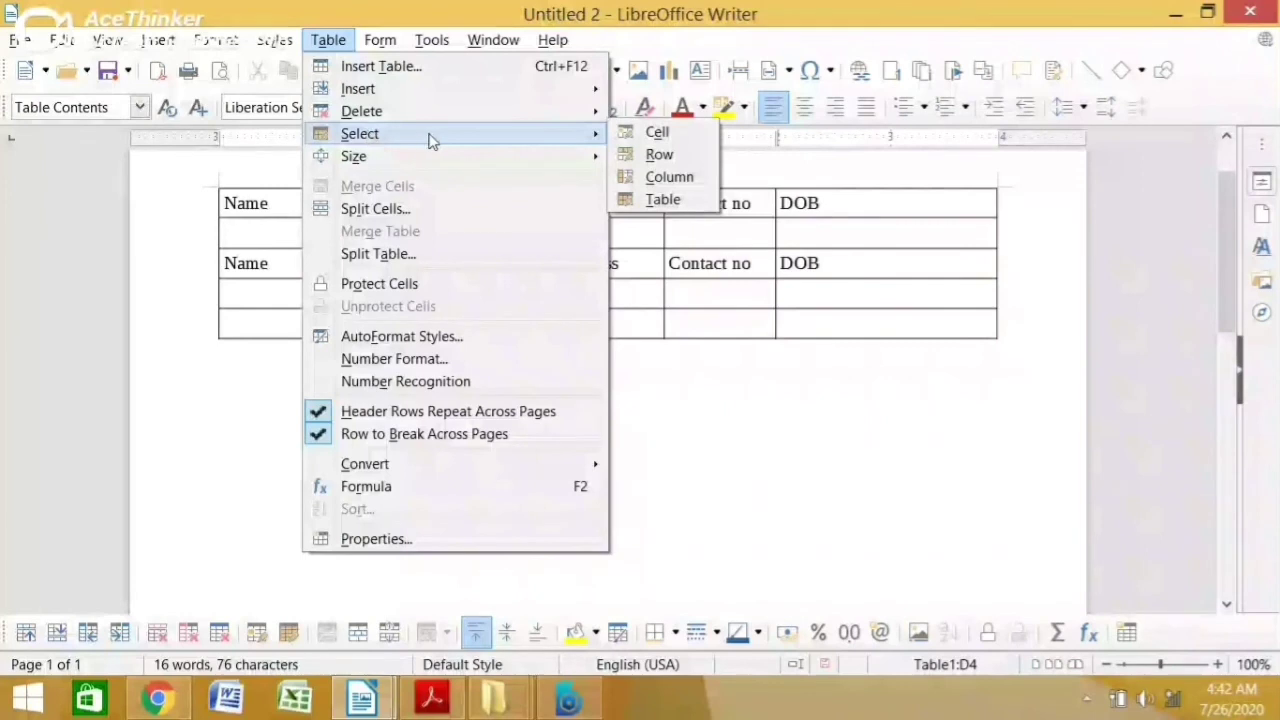
click(663, 199)
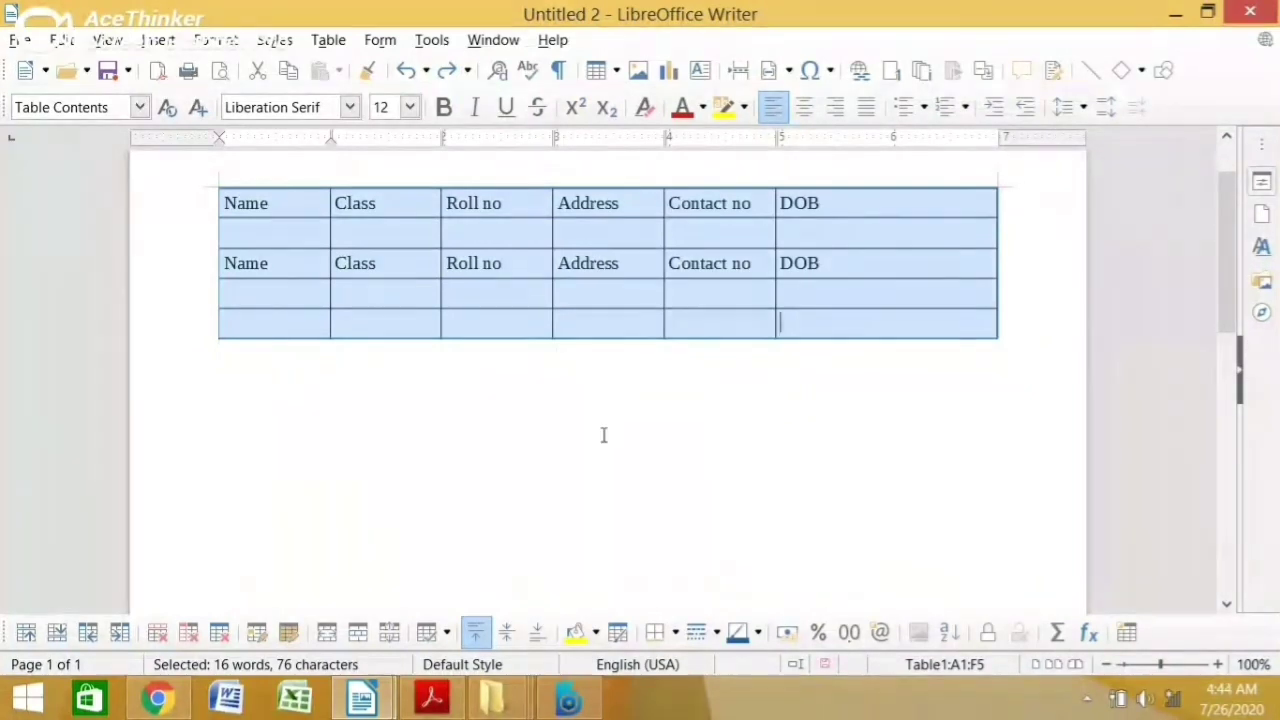
right_click(487, 277)
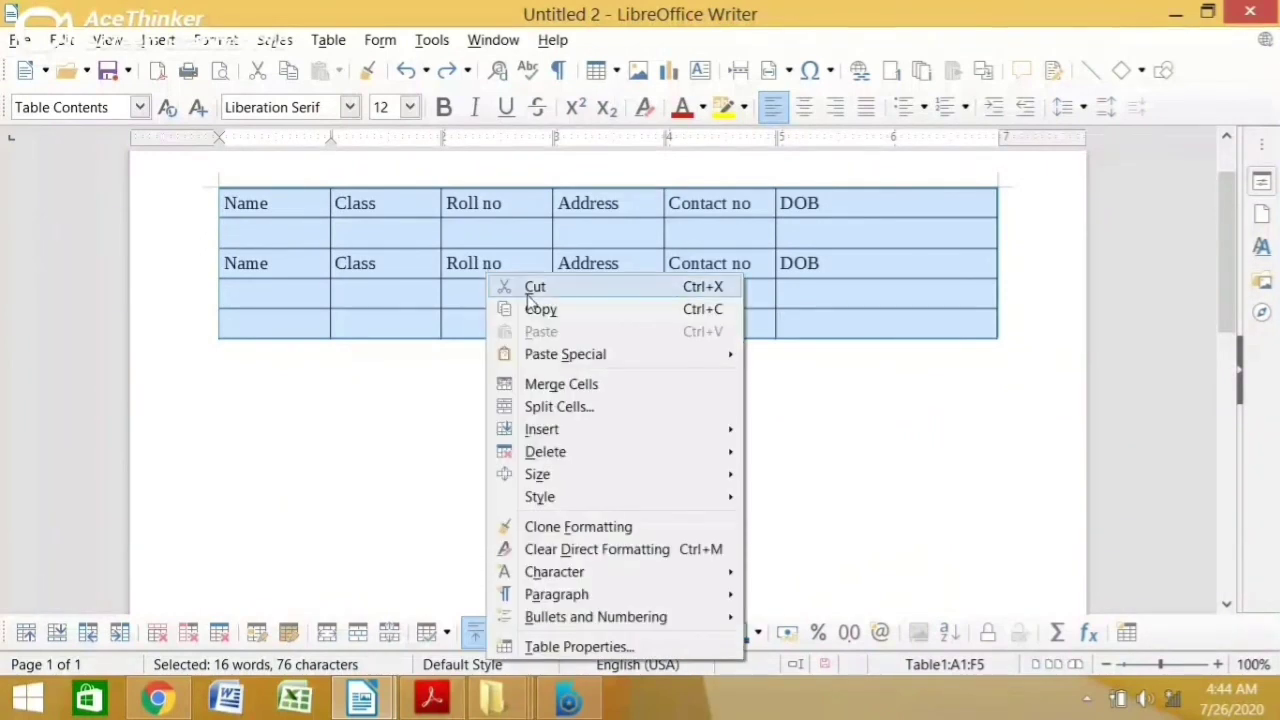
click(528, 295)
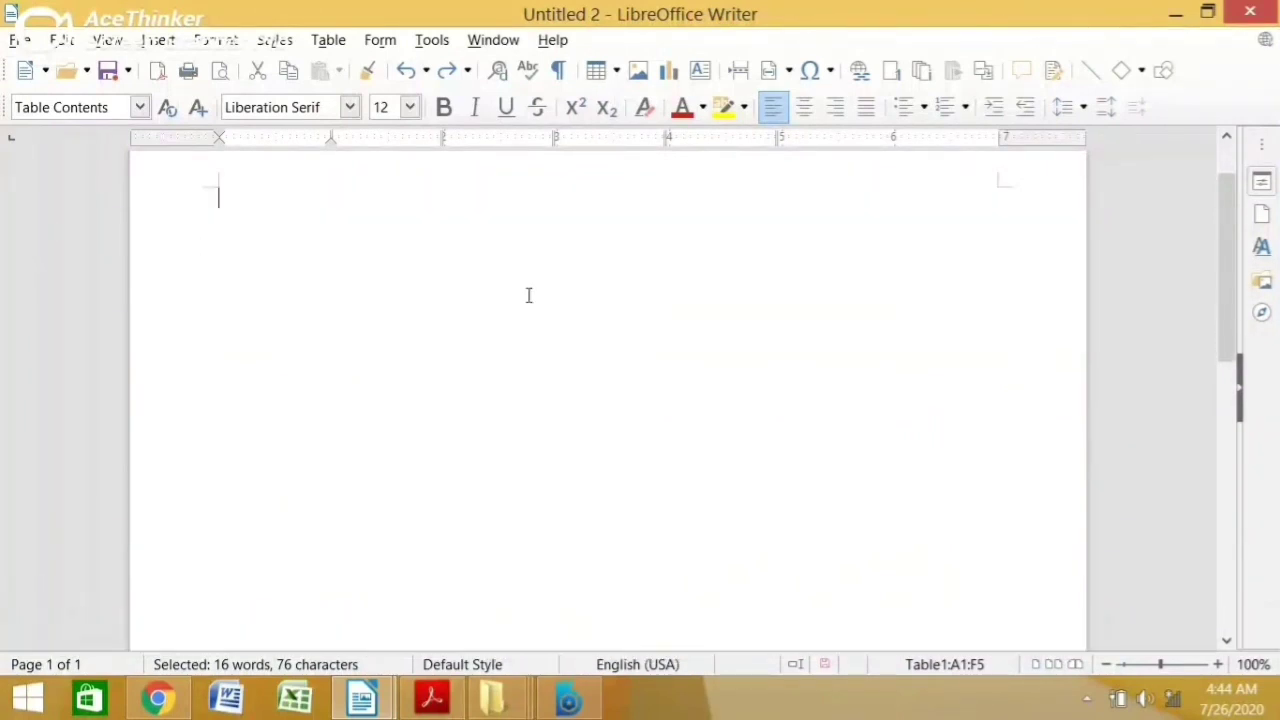
Add several blank lines from the start of the page and paste the cut table below them
key(Return)
key(Return)
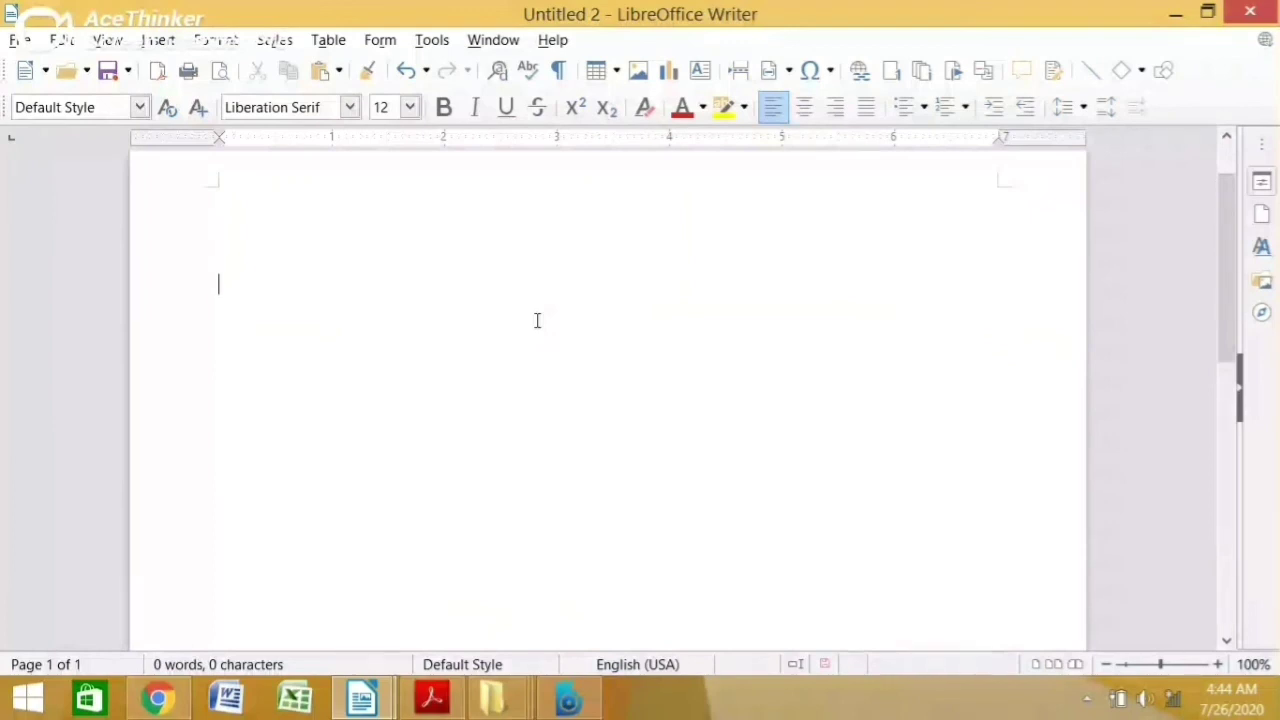
key(Return)
key(Return)
key(ctrl+v)
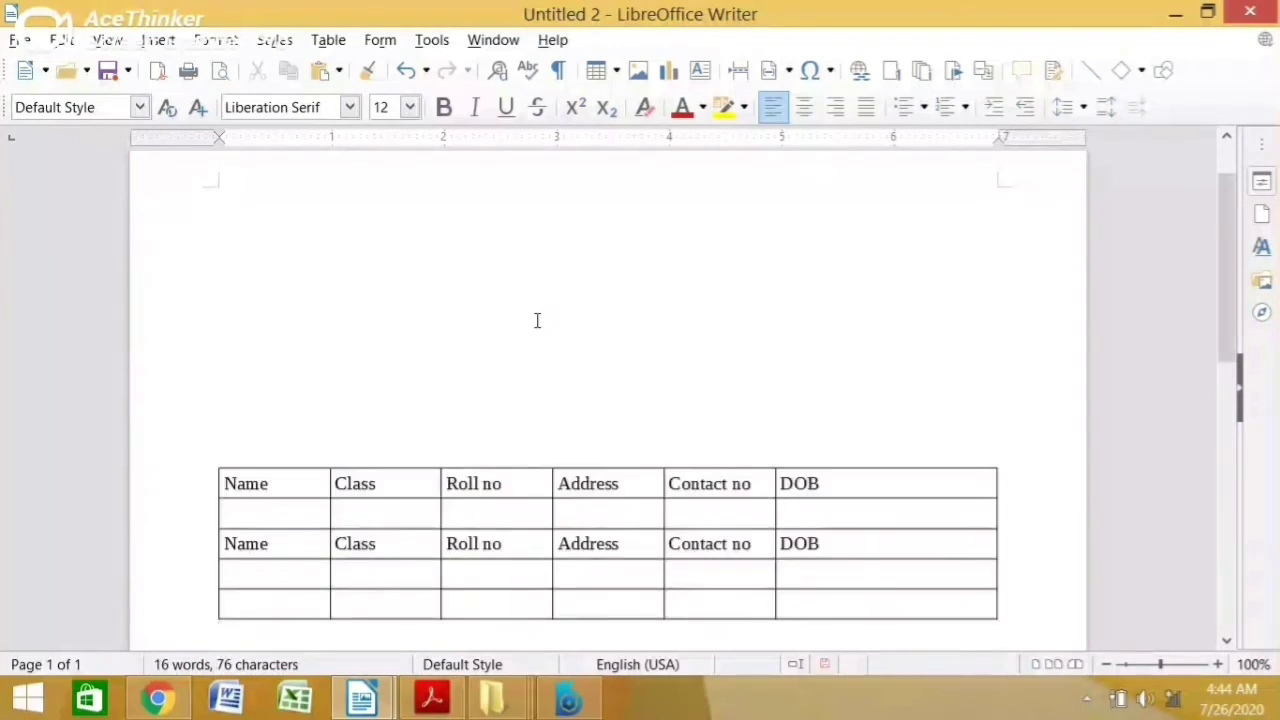
key(ctrl+F10)
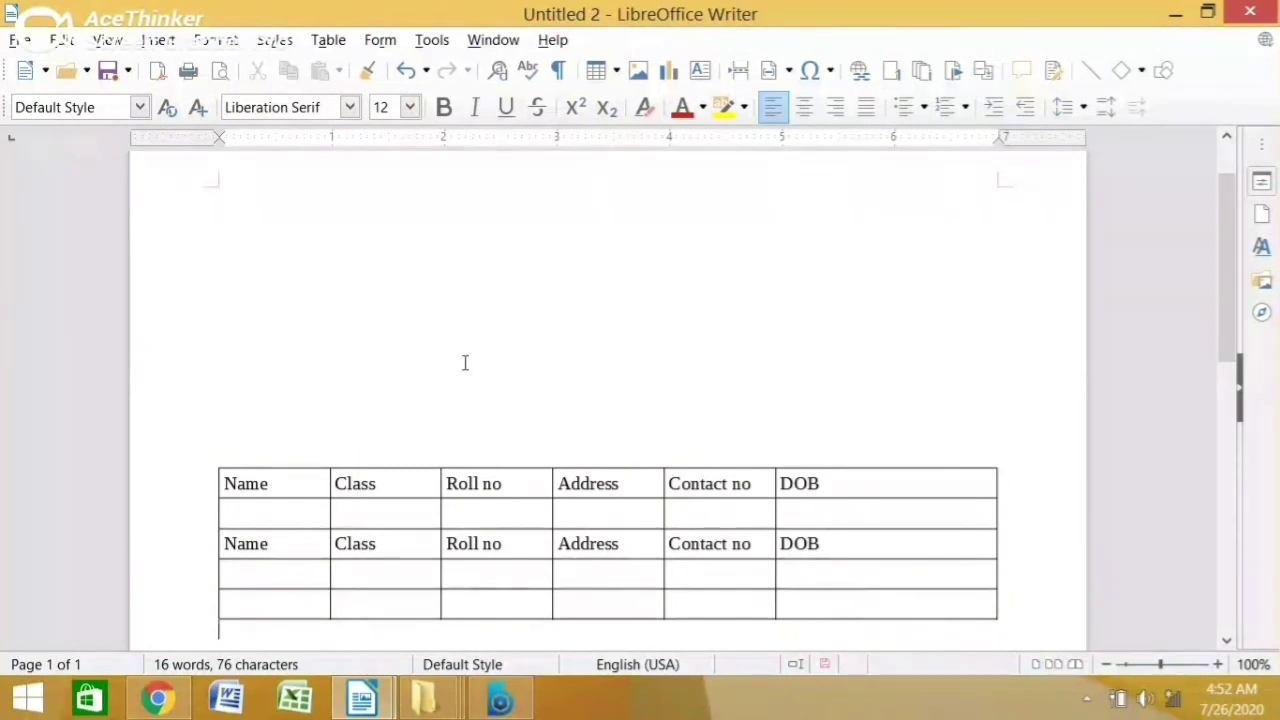
Open the print settings for the document and choose Print to File as the printer
click(18, 41)
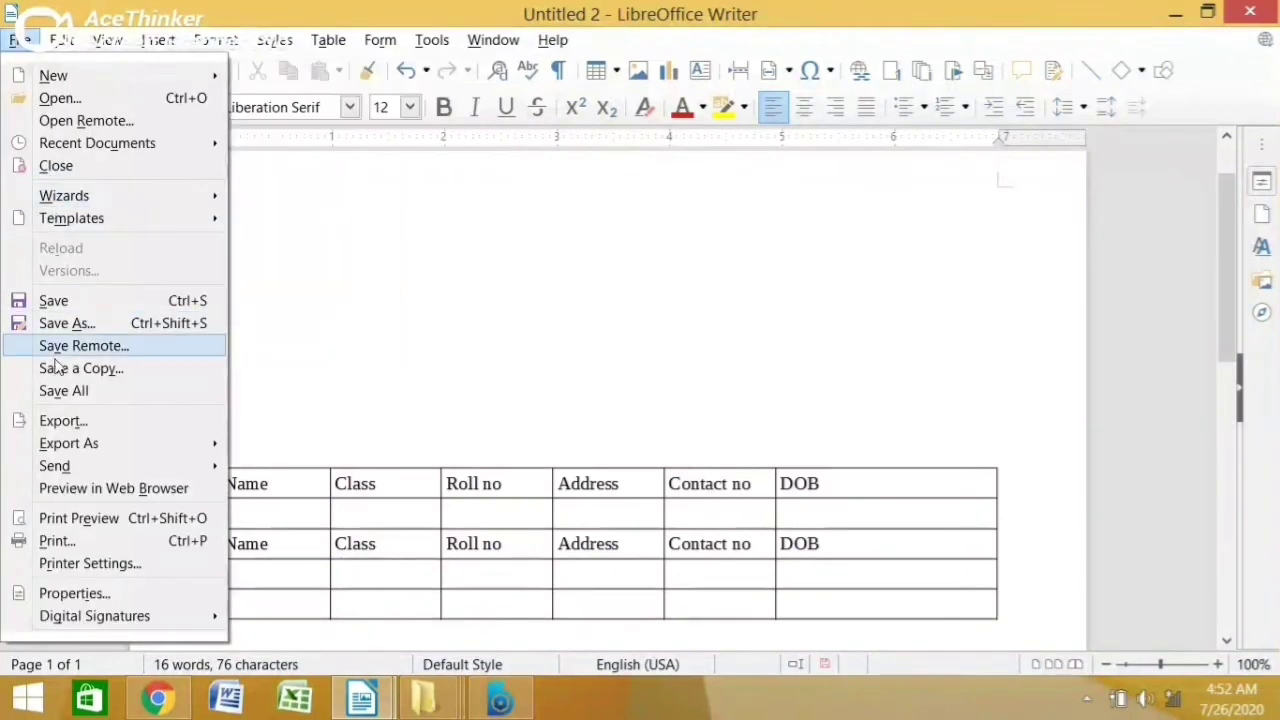
click(76, 546)
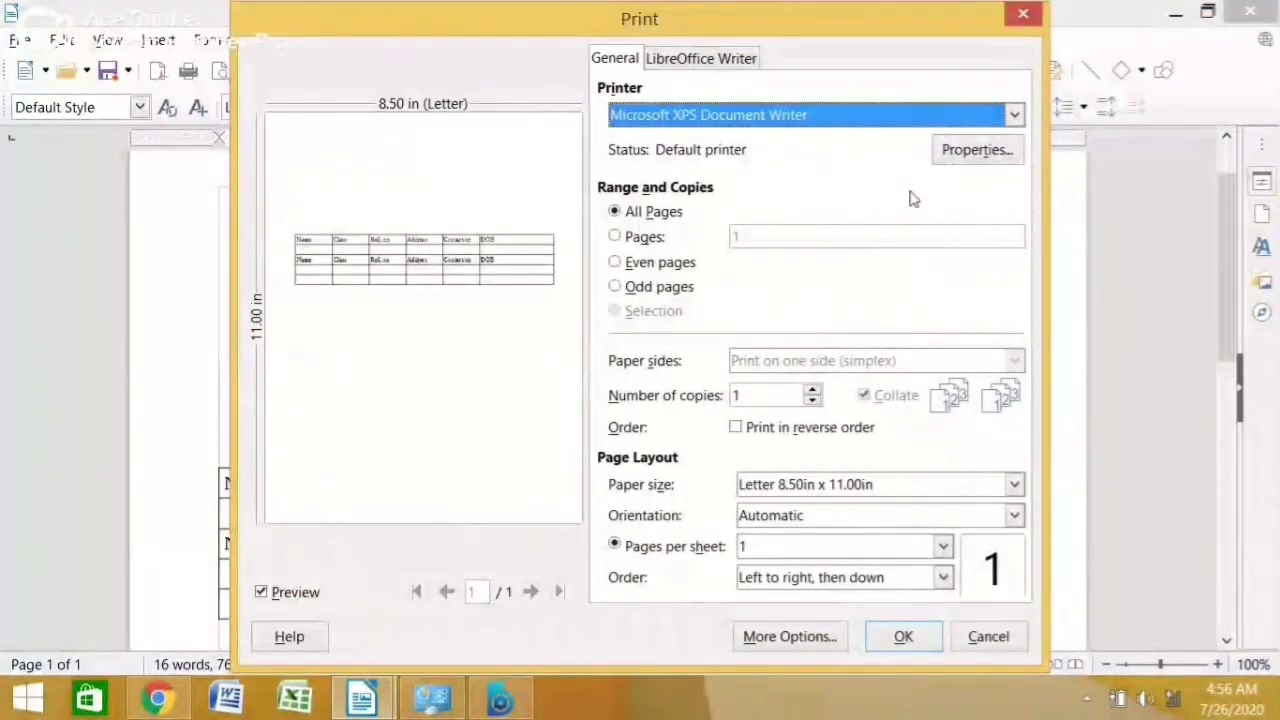
click(774, 120)
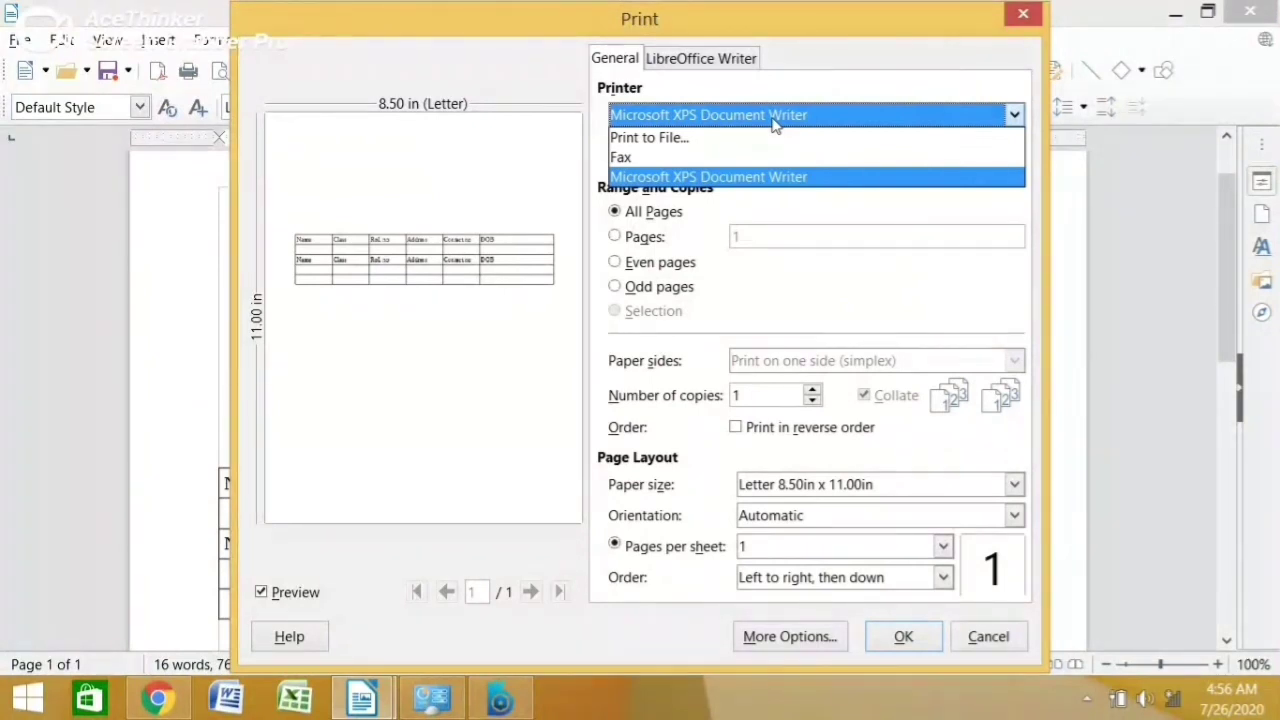
click(708, 143)
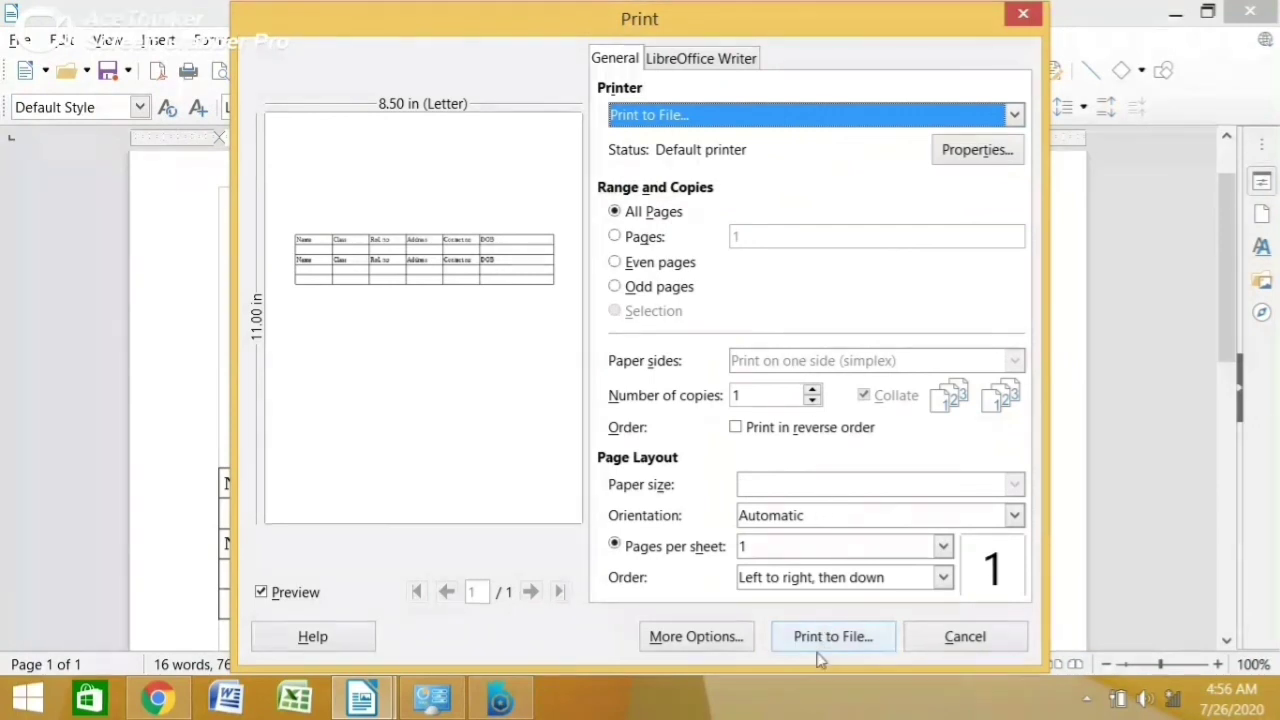